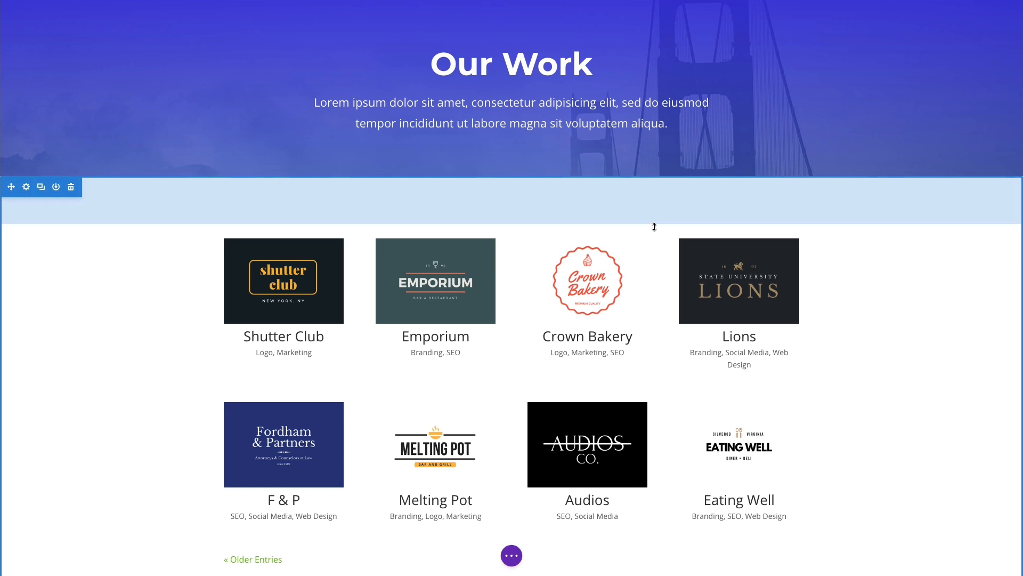
Delete the existing portfolio module below the Our Work header and insert a new Portfolio module in its row
{"action": "mouse_move", "coordinate": [496, 276]}
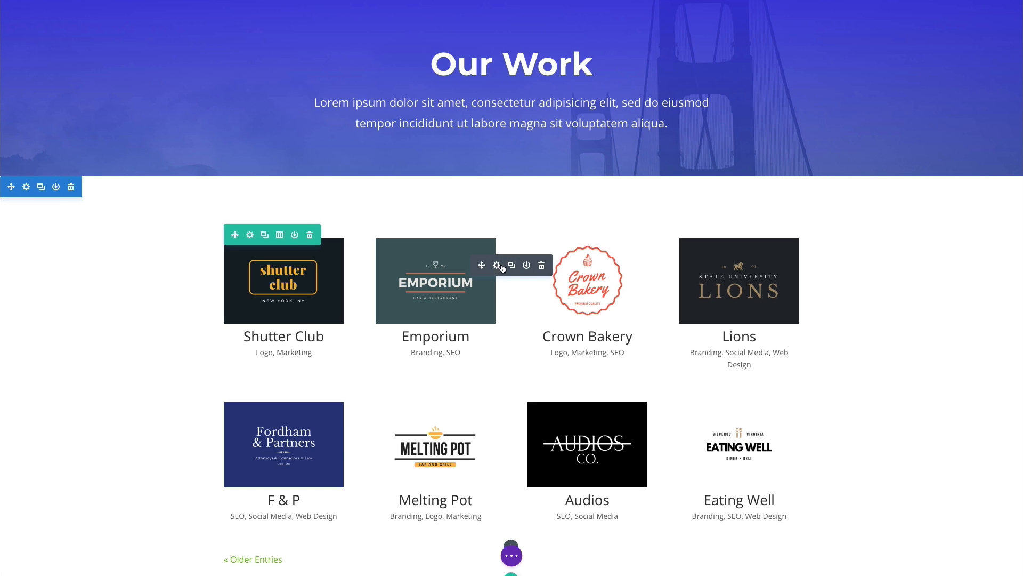
{"action": "left_click", "coordinate": [542, 266]}
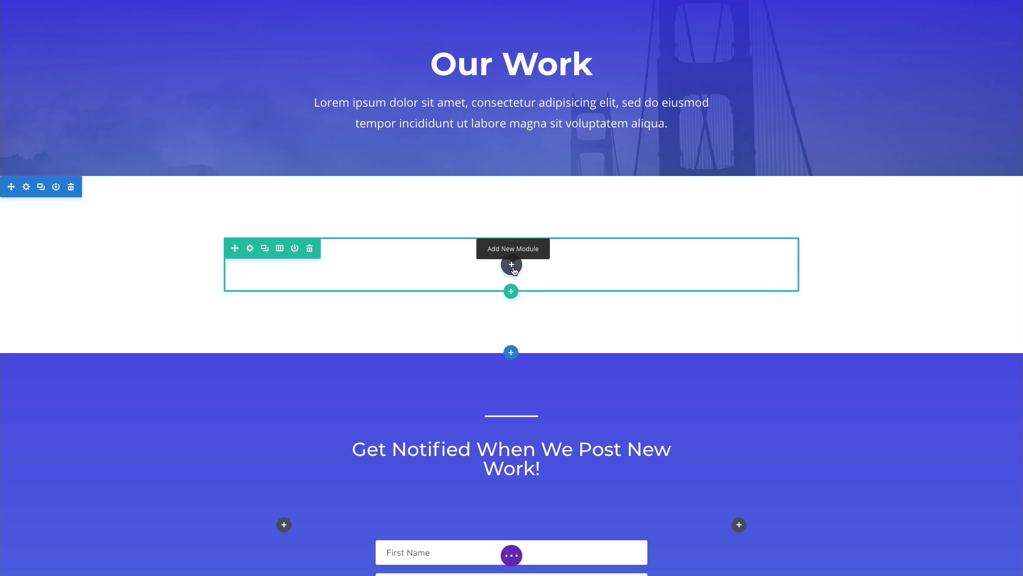
{"action": "left_click", "coordinate": [512, 265]}
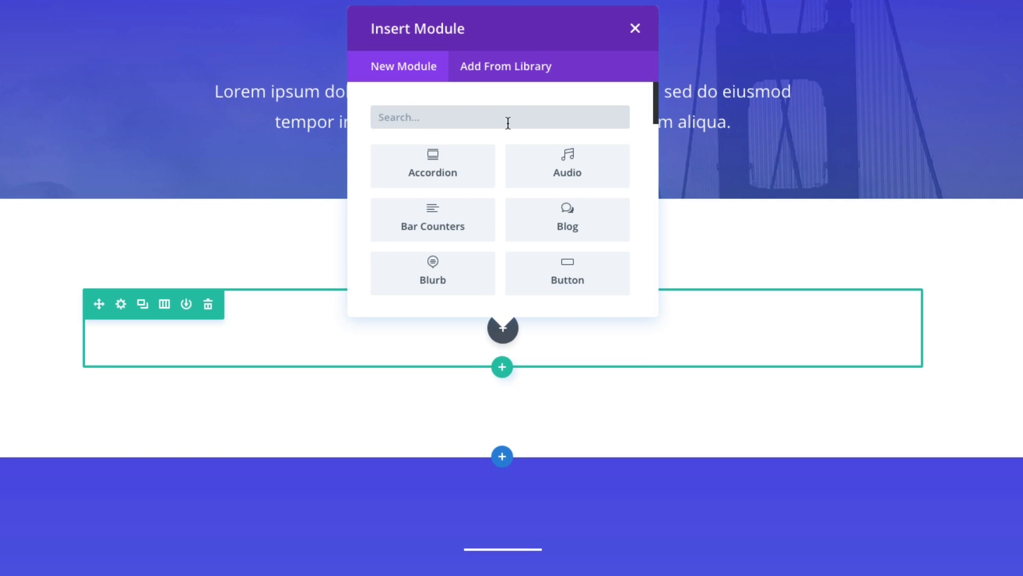
{"action": "type", "text": "port"}
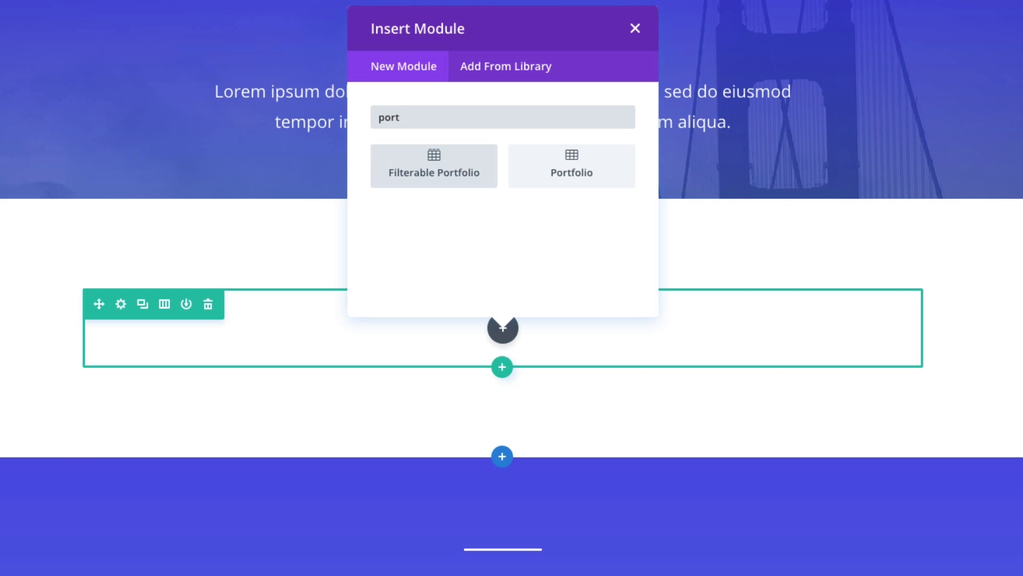
{"action": "left_click", "coordinate": [567, 160]}
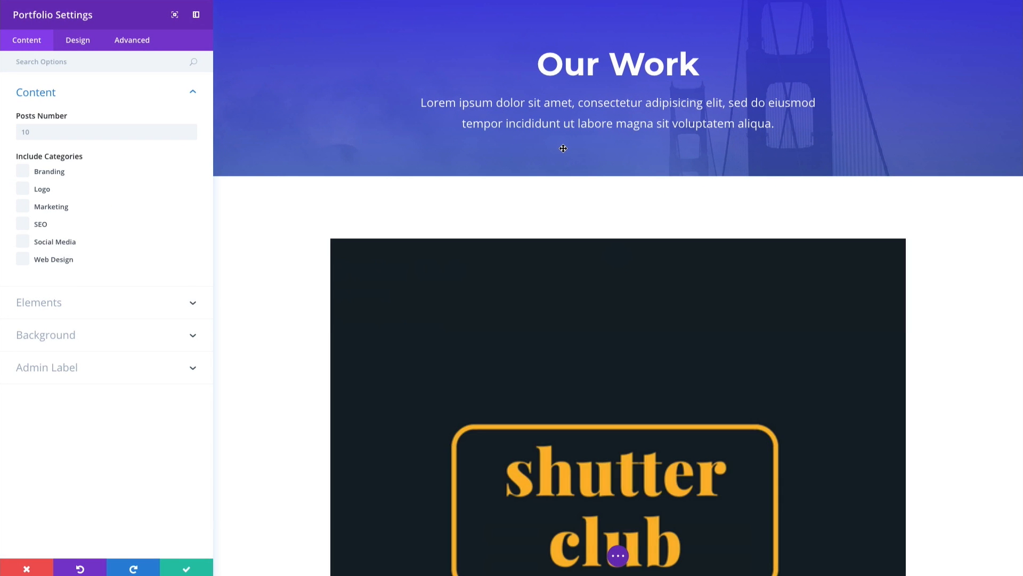
Review how the projects' featured images, titles and categories are displayed down the page in the default fullwidth layout
{"action": "scroll", "coordinate": [523, 182], "scroll_direction": "down", "scroll_amount": 1}
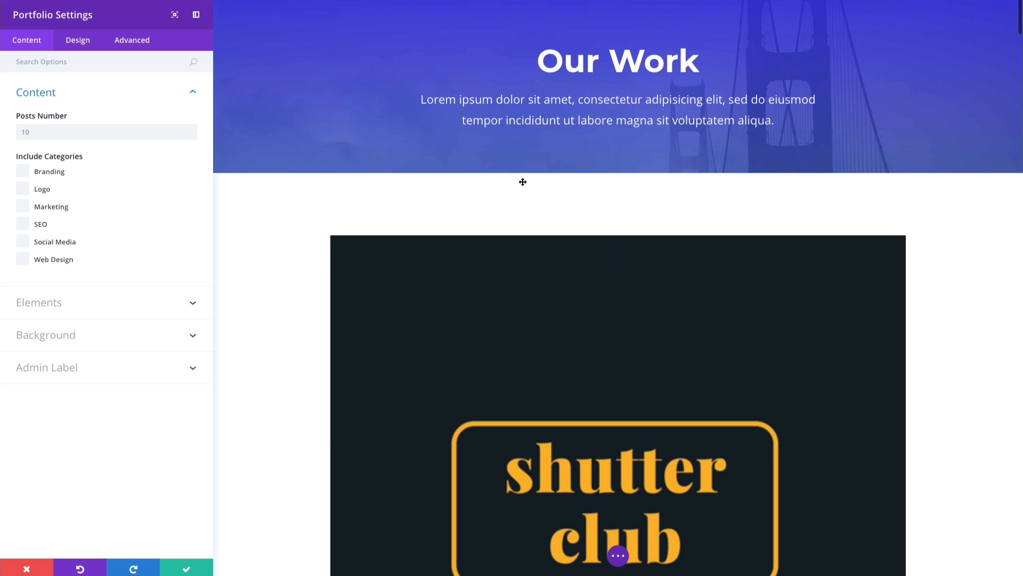
{"action": "scroll", "coordinate": [522, 182], "scroll_direction": "down", "scroll_amount": 6}
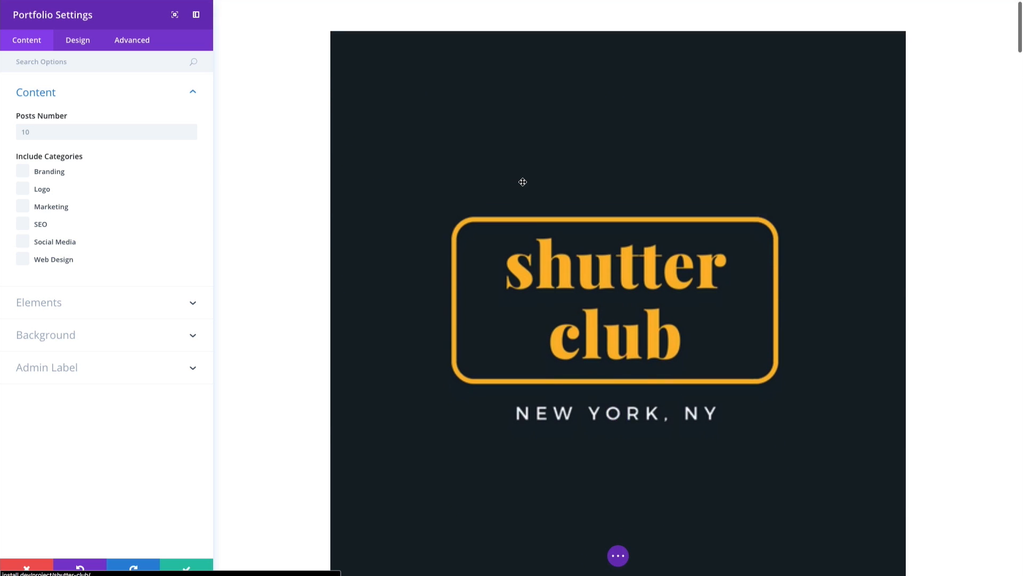
{"action": "scroll", "coordinate": [522, 182], "scroll_direction": "down", "scroll_amount": 10}
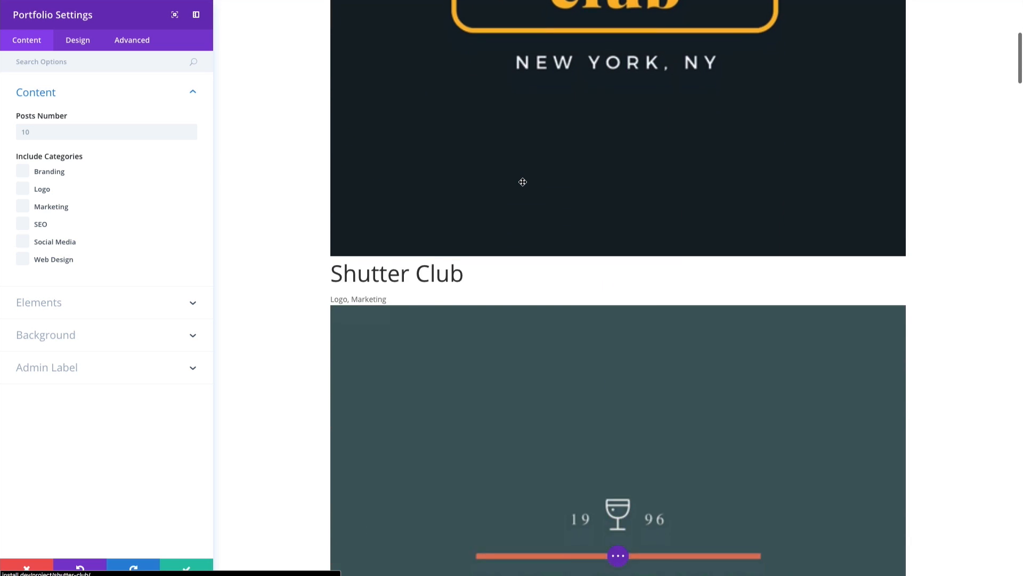
{"action": "scroll", "coordinate": [522, 182], "scroll_direction": "down", "scroll_amount": 12}
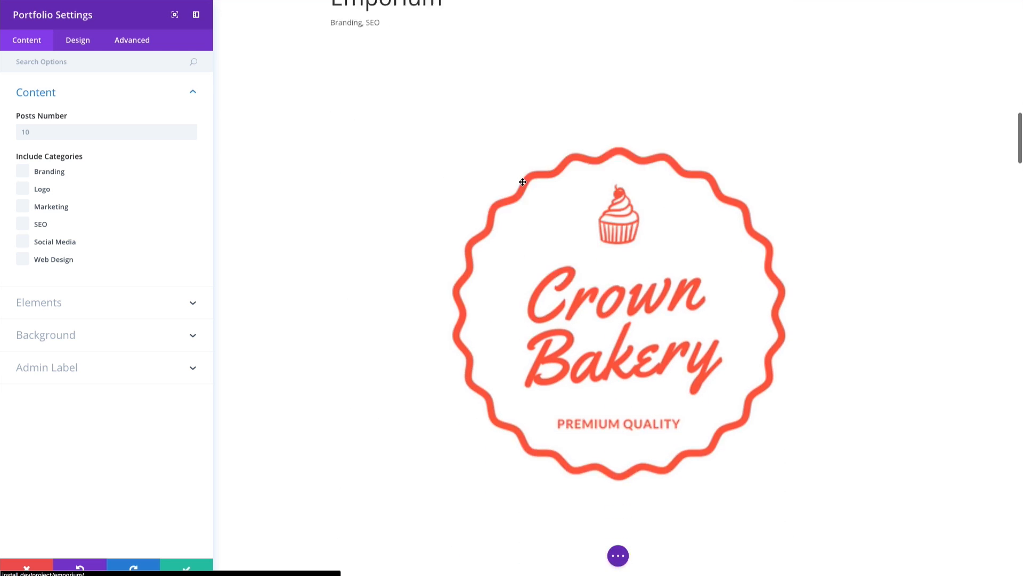
{"action": "scroll", "coordinate": [523, 182], "scroll_direction": "down", "scroll_amount": 20}
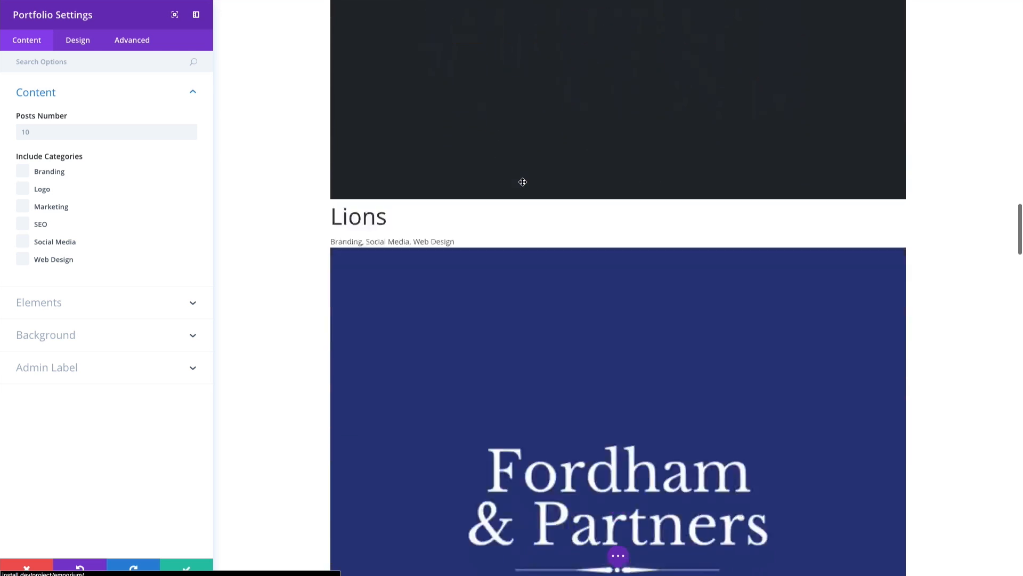
{"action": "scroll", "coordinate": [522, 182], "scroll_direction": "down", "scroll_amount": 15}
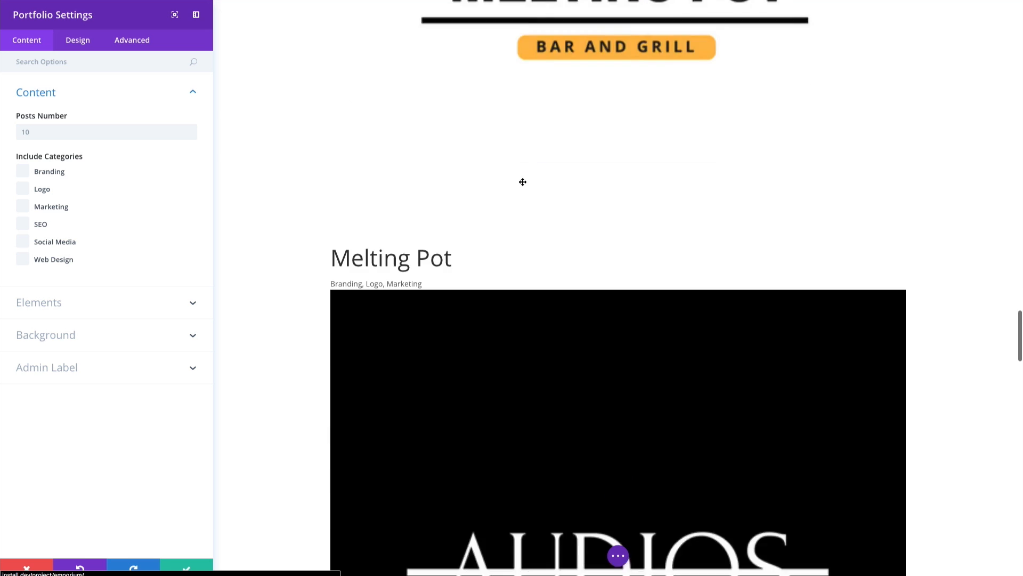
{"action": "scroll", "coordinate": [522, 182], "scroll_direction": "up", "scroll_amount": 20}
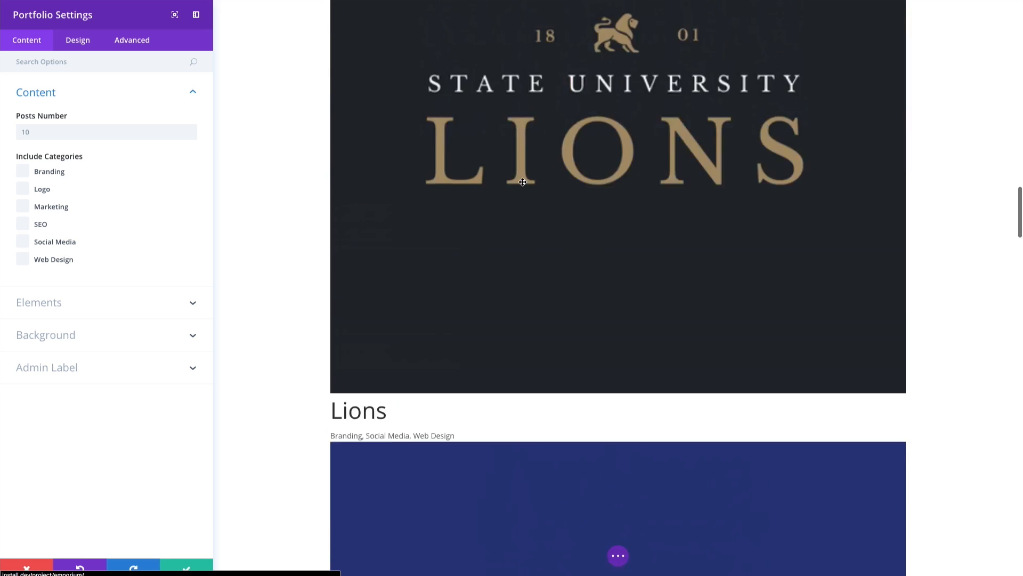
{"action": "scroll", "coordinate": [523, 182], "scroll_direction": "up", "scroll_amount": 20}
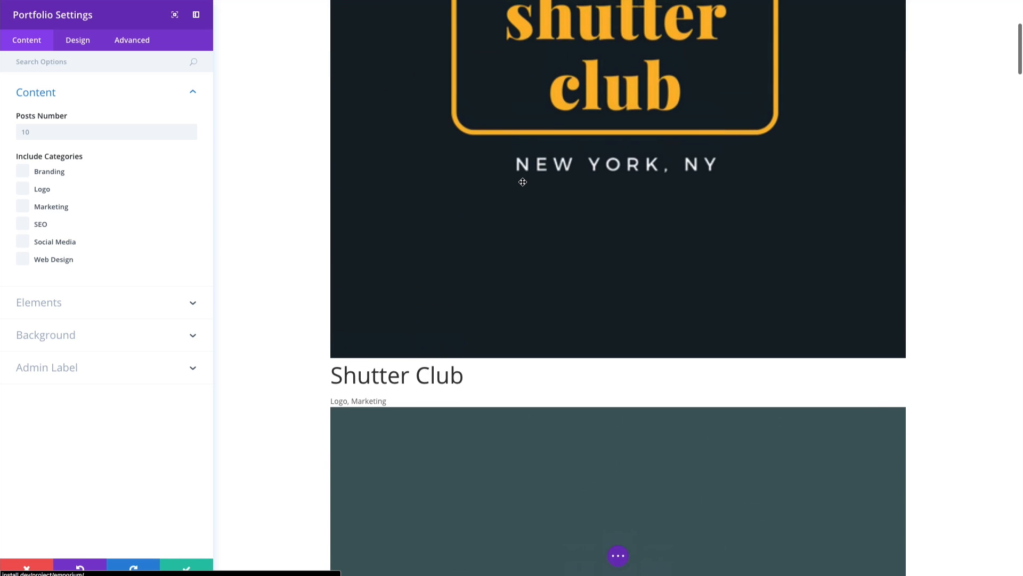
{"action": "scroll", "coordinate": [522, 182], "scroll_direction": "up", "scroll_amount": 10}
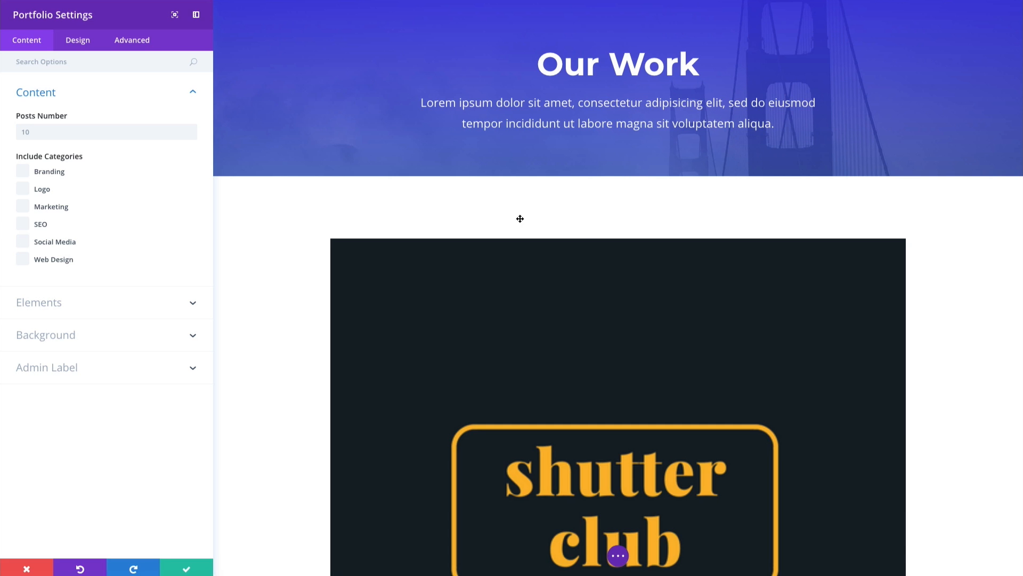
{"action": "scroll", "coordinate": [652, 231], "scroll_direction": "down", "scroll_amount": 10}
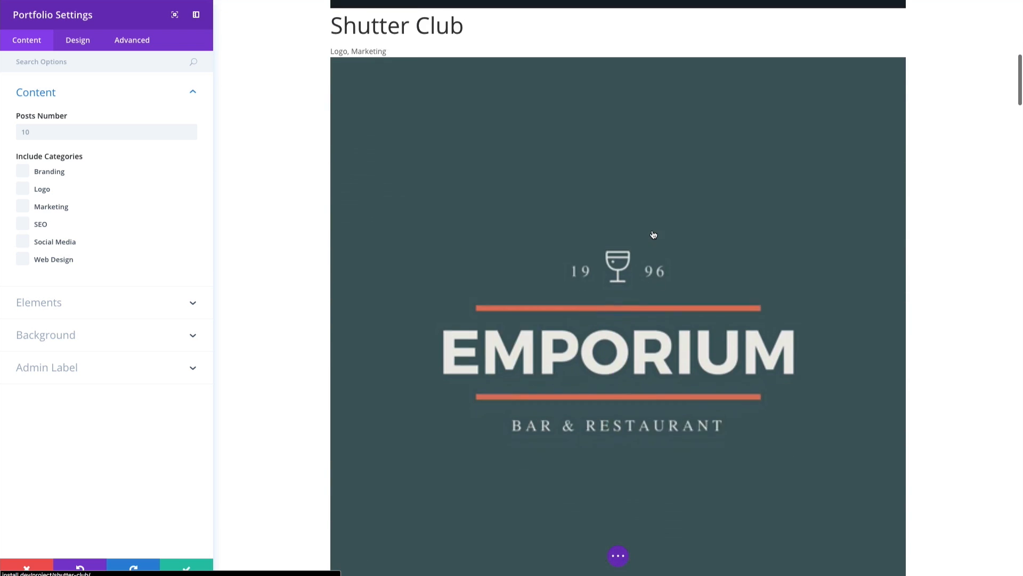
{"action": "scroll", "coordinate": [649, 229], "scroll_direction": "up", "scroll_amount": 14}
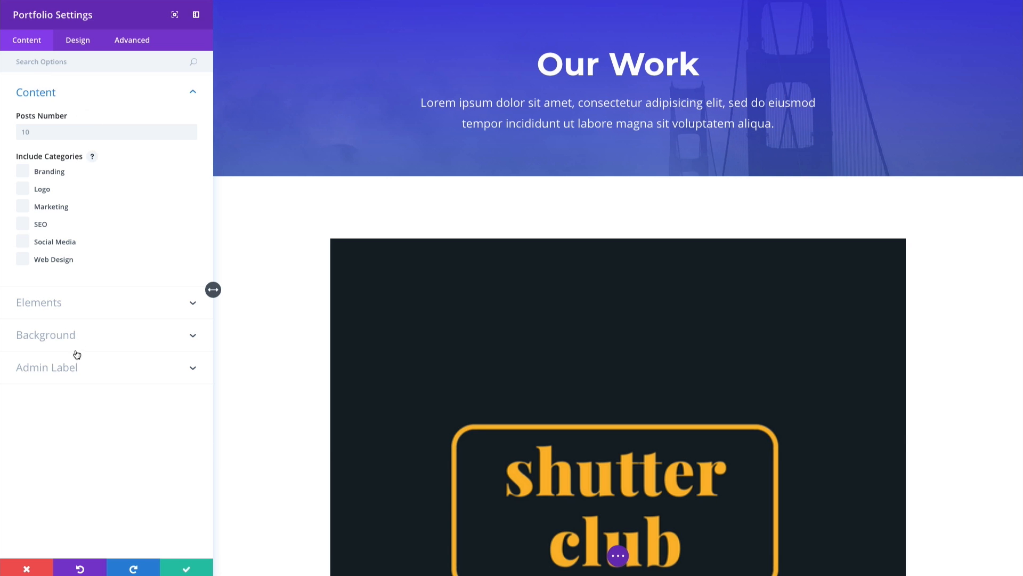
Change the portfolio's layout to Grid in its design settings
{"action": "left_click", "coordinate": [80, 50]}
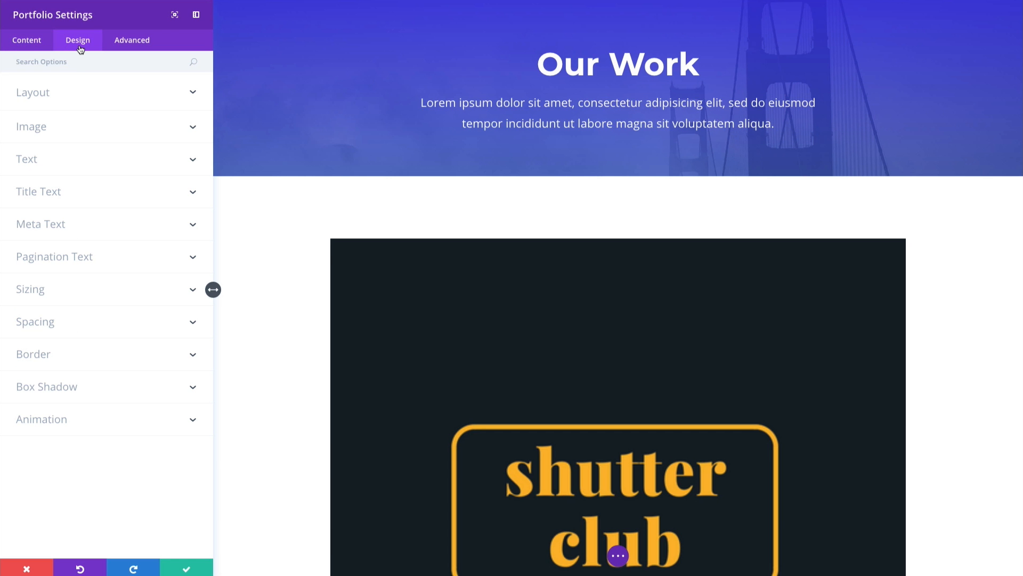
{"action": "left_click", "coordinate": [33, 93]}
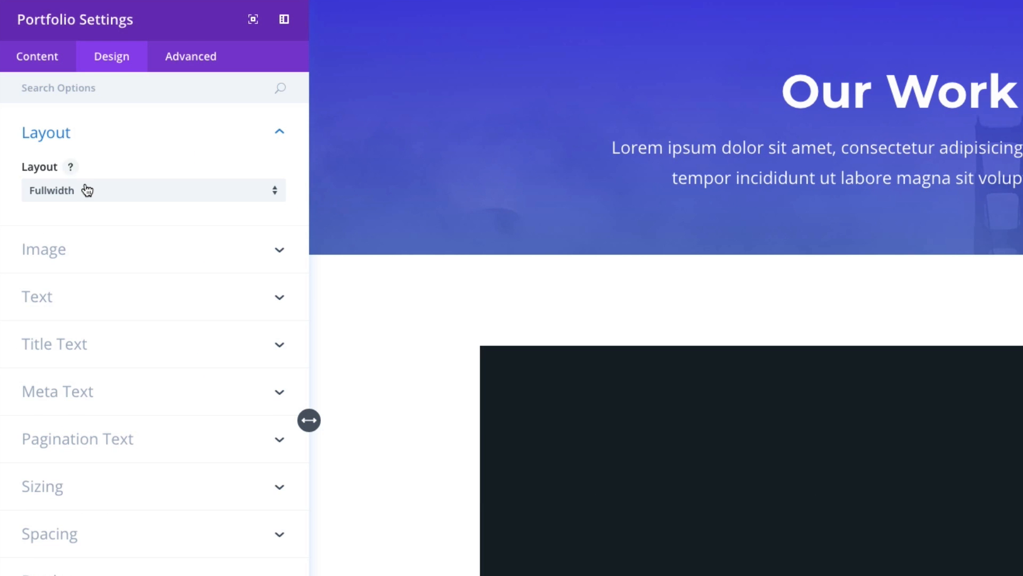
{"action": "left_click", "coordinate": [58, 136]}
{"action": "left_click", "coordinate": [74, 235]}
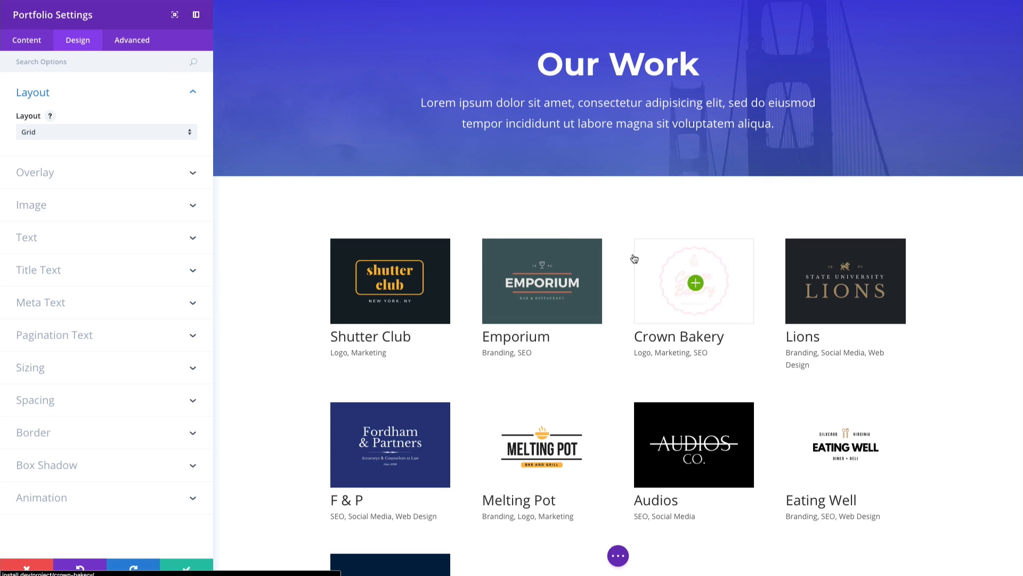
Set the portfolio's posts number to 8 in its content settings
{"action": "left_click", "coordinate": [28, 45]}
{"action": "left_click", "coordinate": [35, 61]}
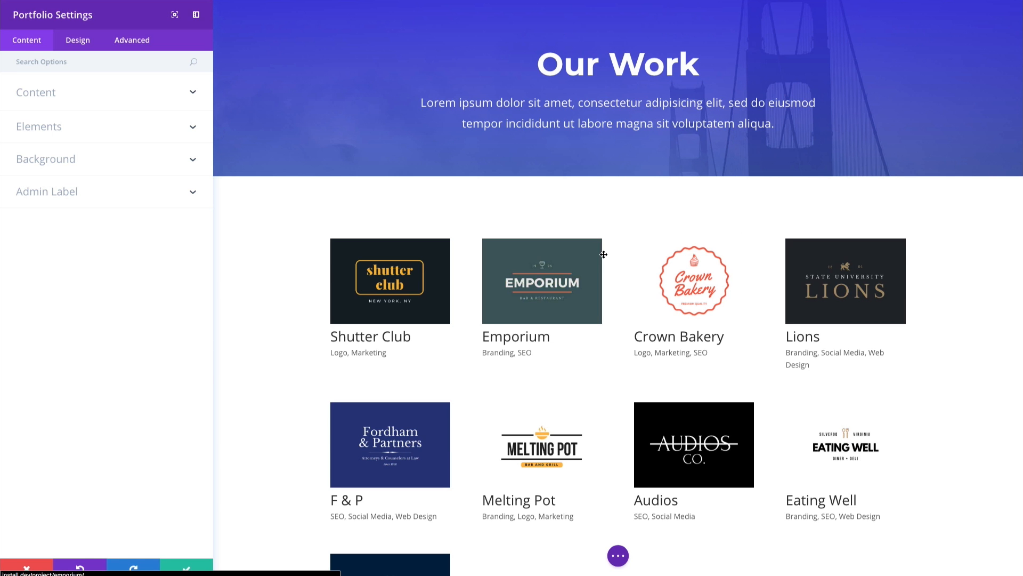
{"action": "scroll", "coordinate": [925, 347], "scroll_direction": "down", "scroll_amount": 1}
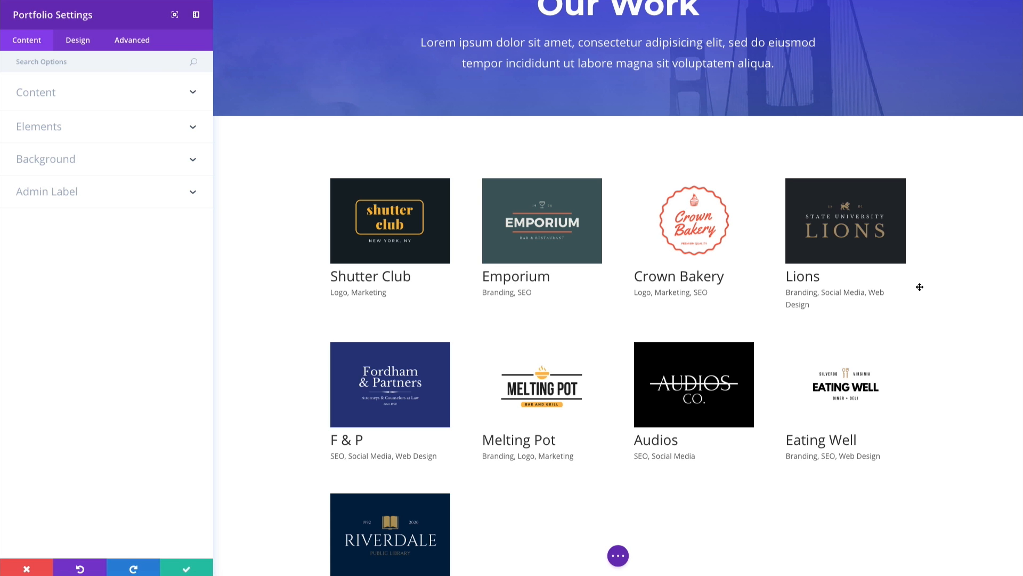
{"action": "scroll", "coordinate": [292, 286], "scroll_direction": "down", "scroll_amount": 2}
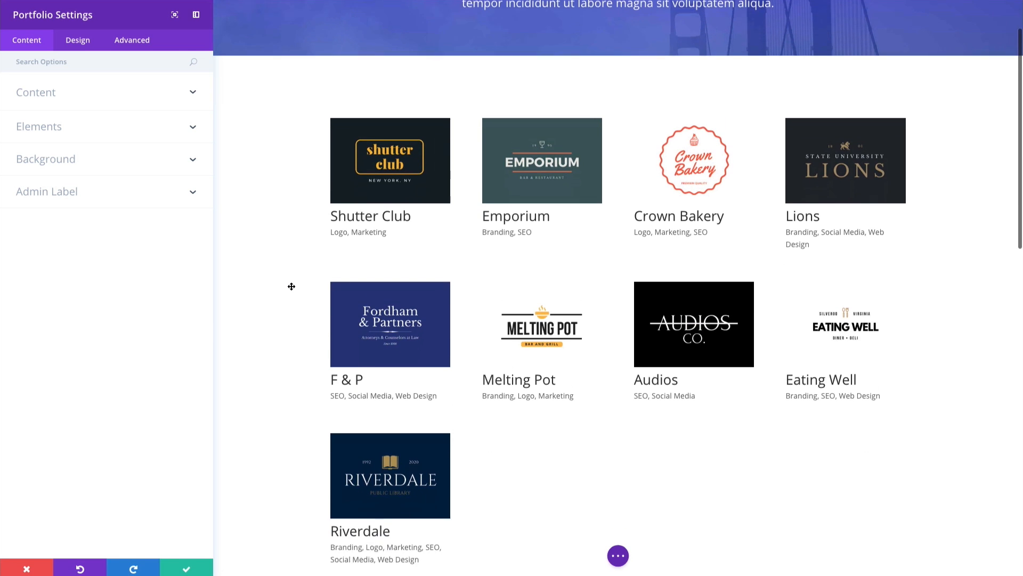
{"action": "scroll", "coordinate": [292, 286], "scroll_direction": "up", "scroll_amount": 1}
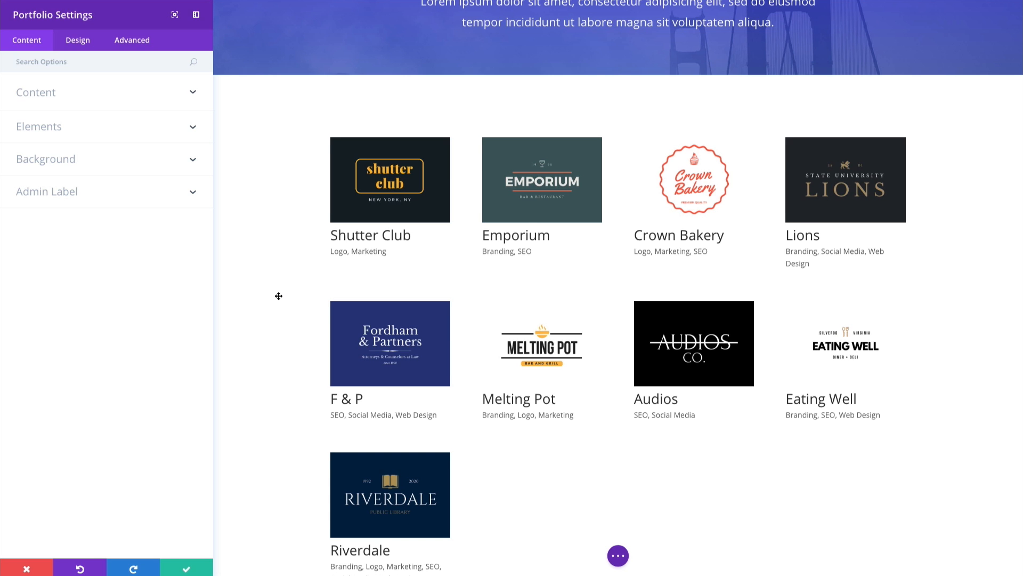
{"action": "scroll", "coordinate": [279, 296], "scroll_direction": "down", "scroll_amount": 2}
{"action": "scroll", "coordinate": [278, 296], "scroll_direction": "up", "scroll_amount": 2}
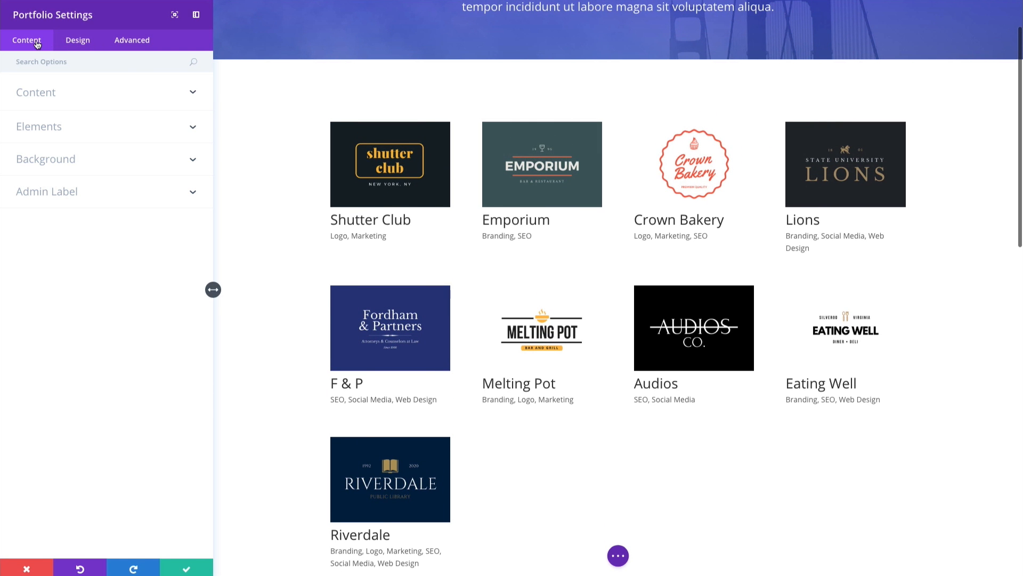
{"action": "left_click", "coordinate": [69, 99]}
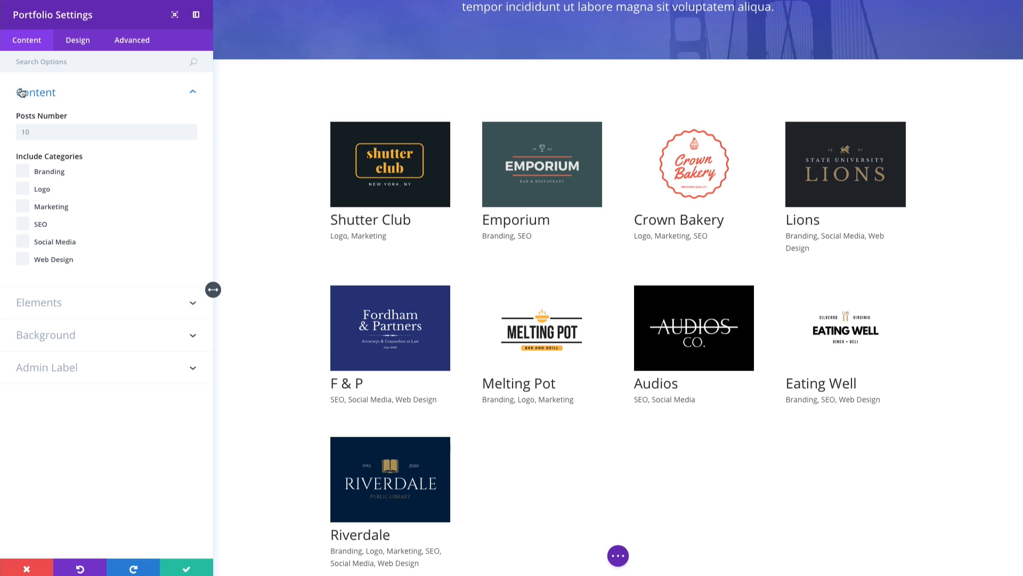
{"action": "left_click", "coordinate": [65, 128]}
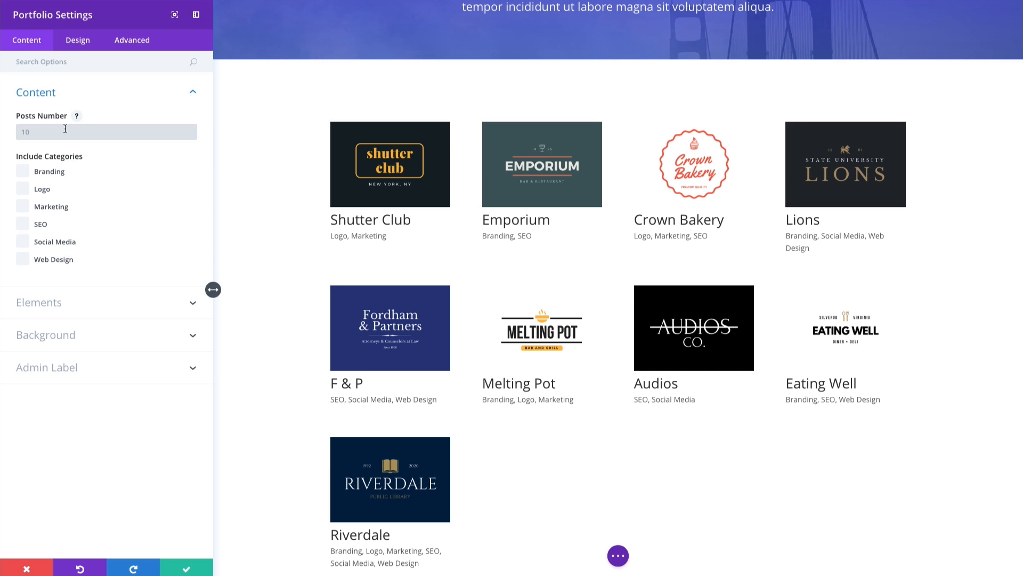
{"action": "left_click", "coordinate": [65, 128]}
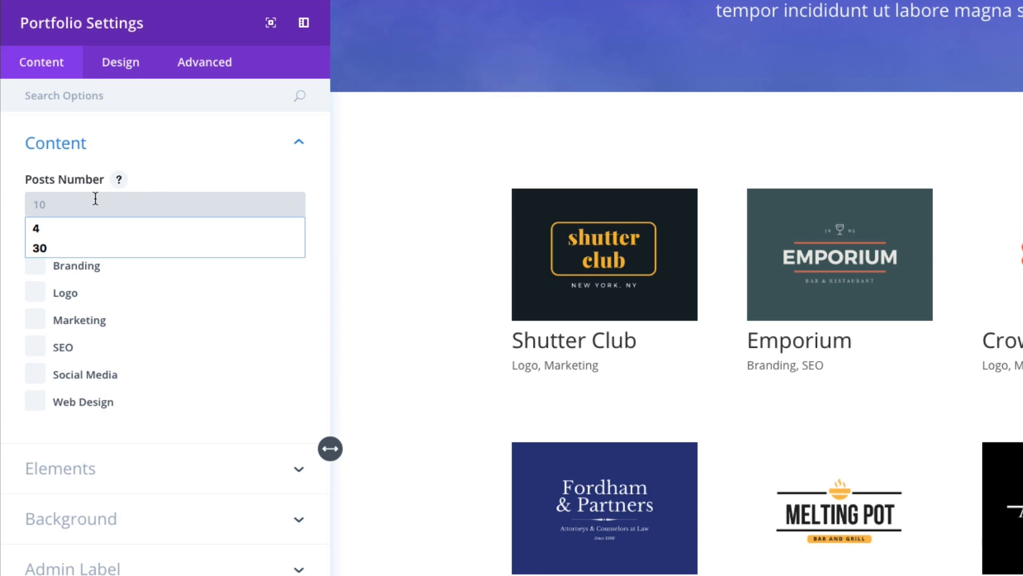
{"action": "type", "text": "8"}
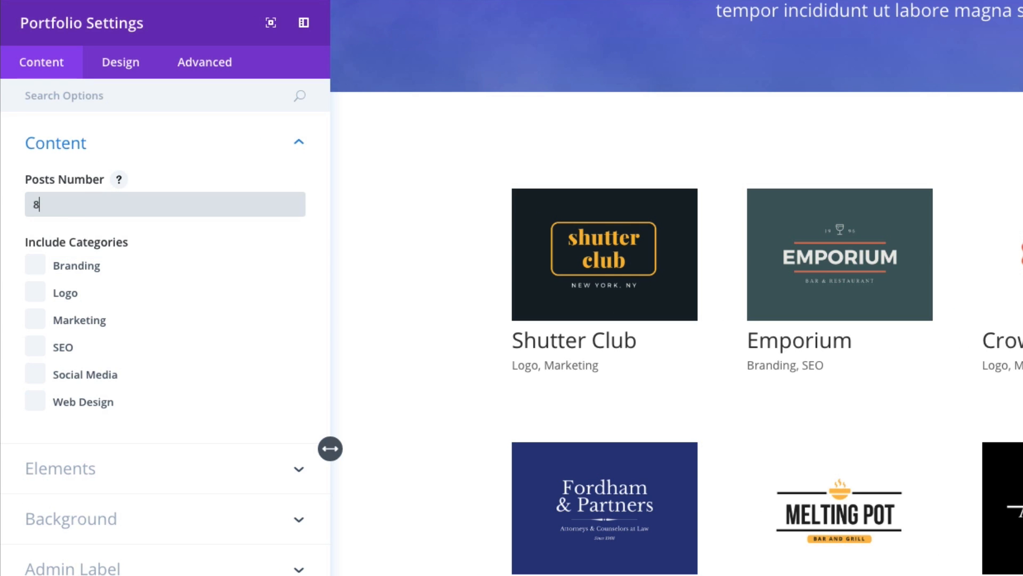
{"action": "left_click", "coordinate": [219, 171]}
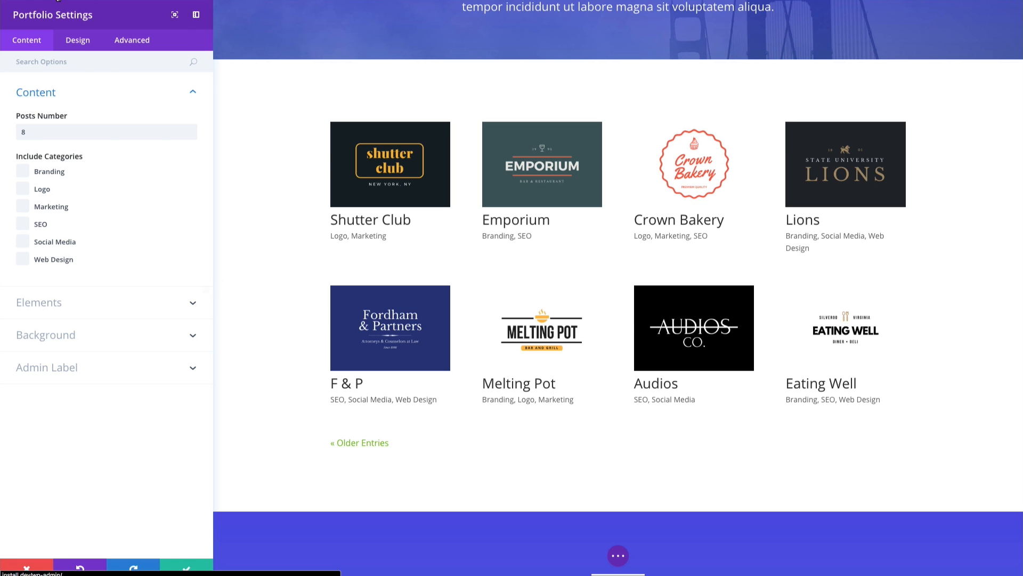
Open the WordPress dashboard in a separate tab and locate the Projects section
{"action": "right_click", "coordinate": [49, 1]}
{"action": "key", "text": "Escape"}
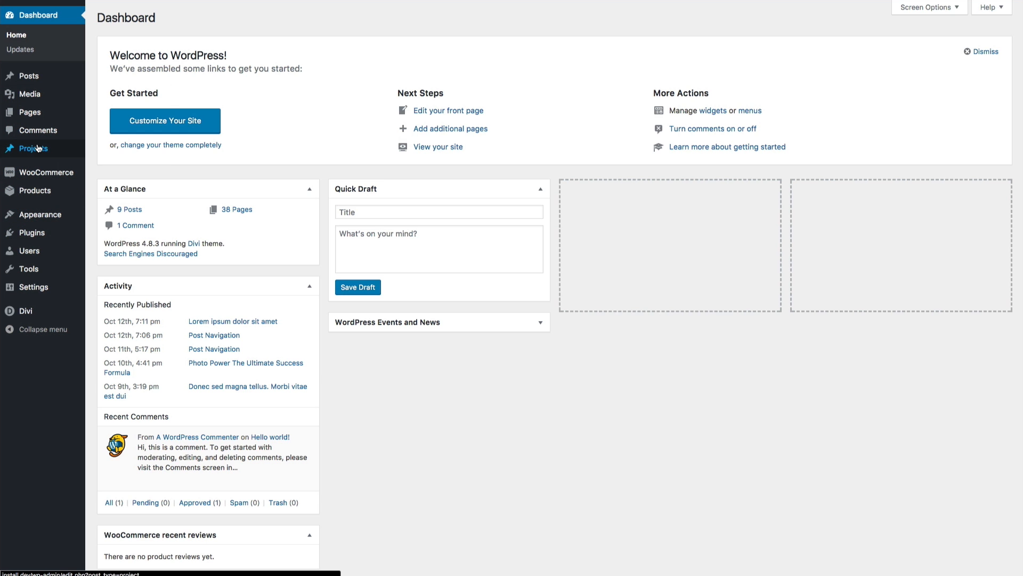
{"action": "mouse_move", "coordinate": [39, 119]}
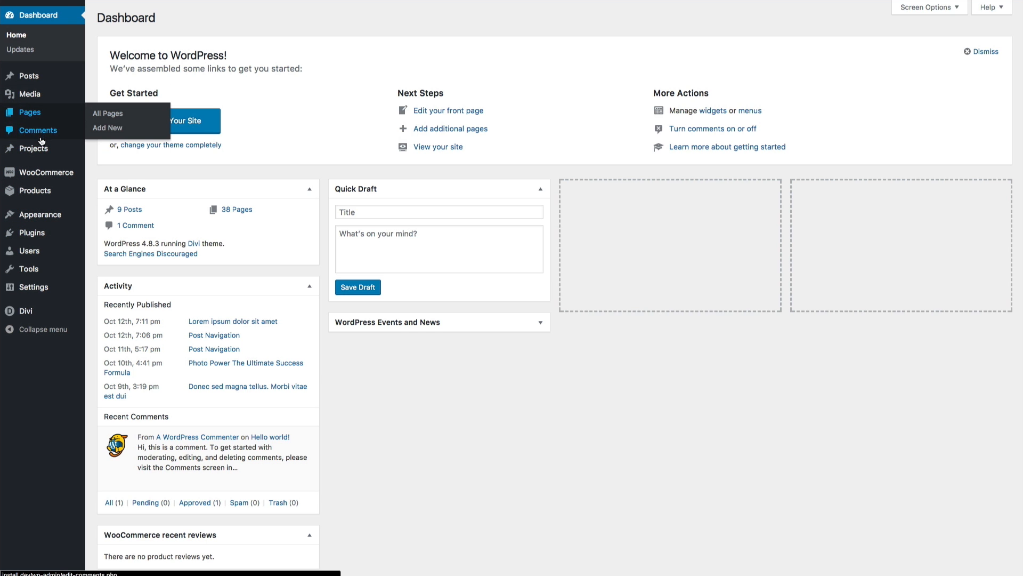
{"action": "mouse_move", "coordinate": [26, 152]}
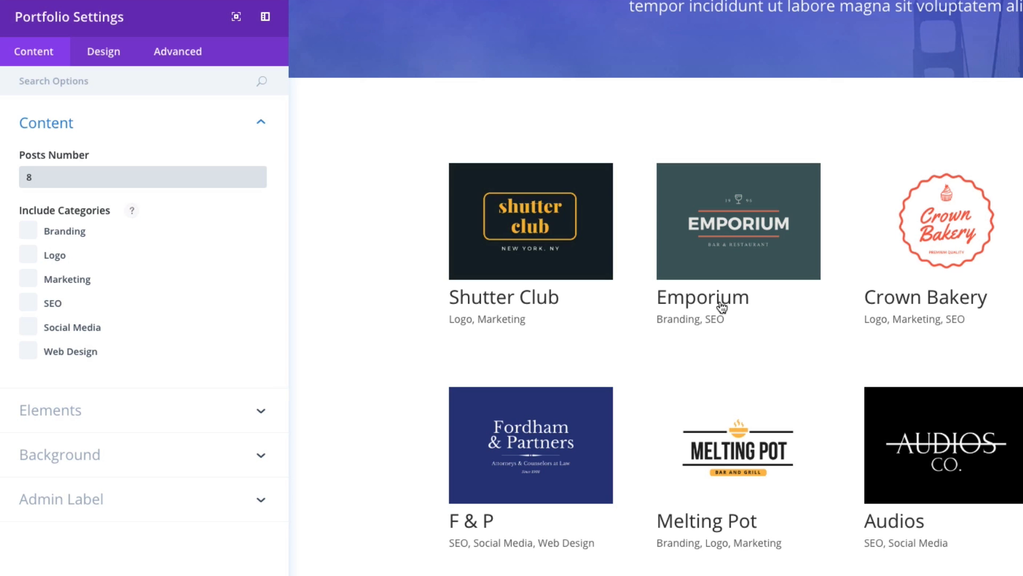
Include the Branding, Logo, Marketing, SEO and Web Design project categories in the portfolio
{"action": "left_click", "coordinate": [27, 233]}
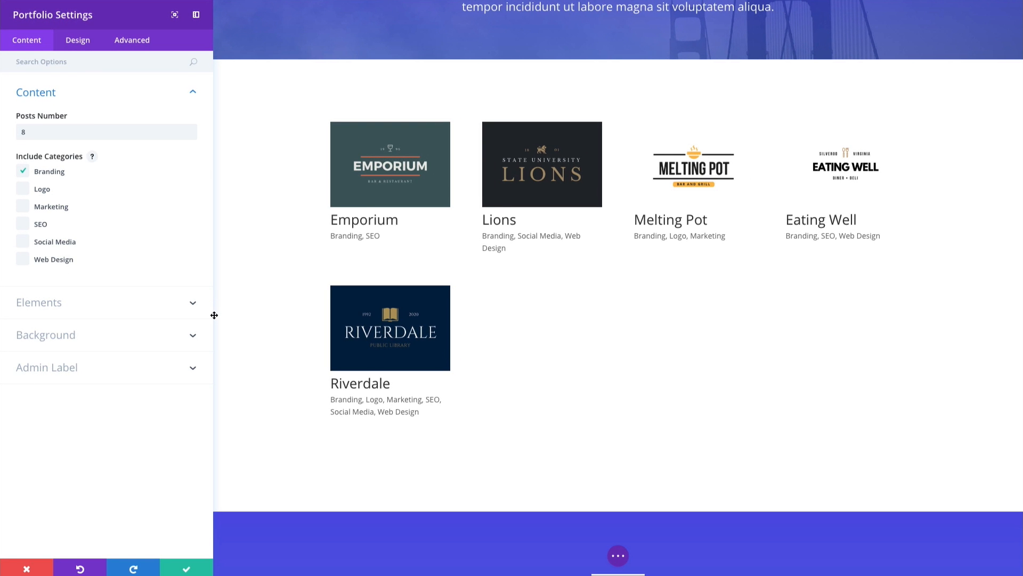
{"action": "left_click", "coordinate": [26, 189]}
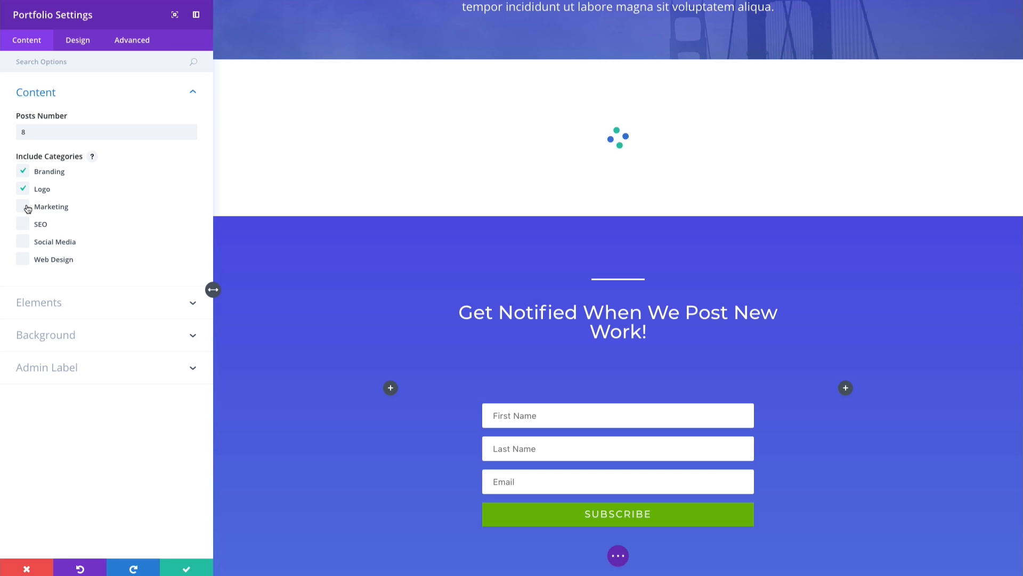
{"action": "left_click", "coordinate": [25, 207]}
{"action": "left_click", "coordinate": [24, 225]}
{"action": "left_click", "coordinate": [24, 259]}
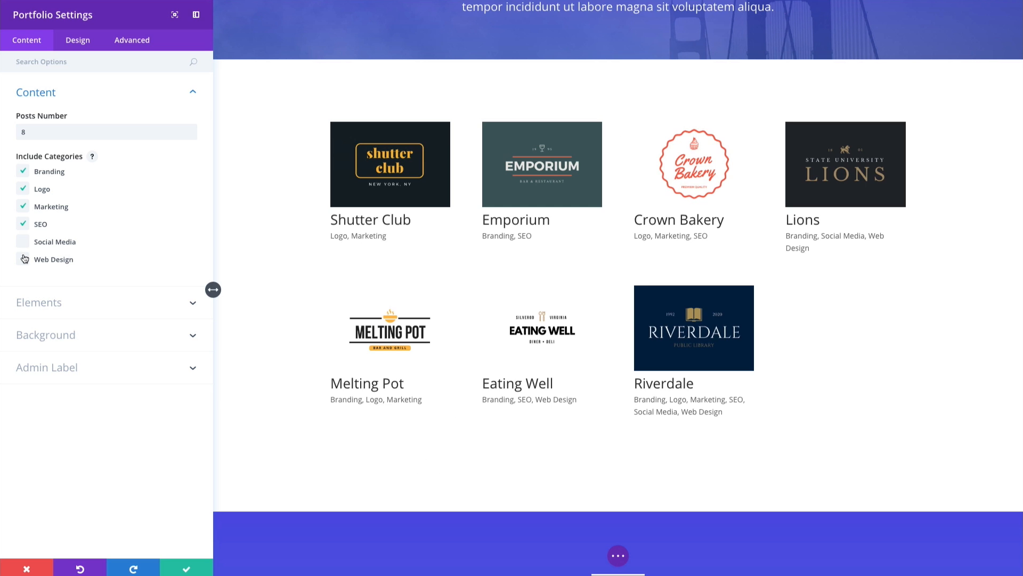
Include the Social Media category in the portfolio, try excluding Social Media and SEO, and include both again
{"action": "left_click", "coordinate": [25, 242]}
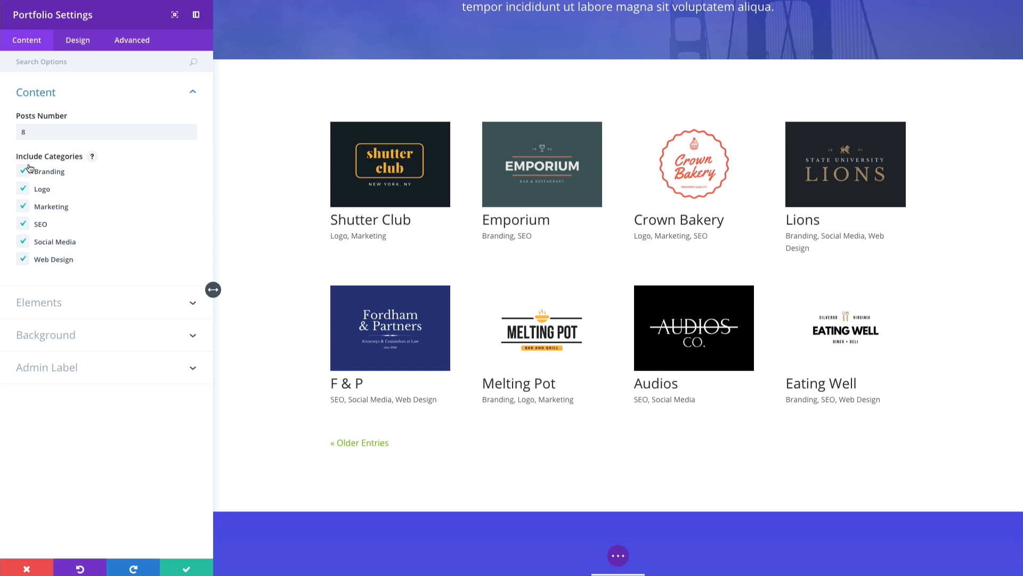
{"action": "left_click", "coordinate": [24, 241]}
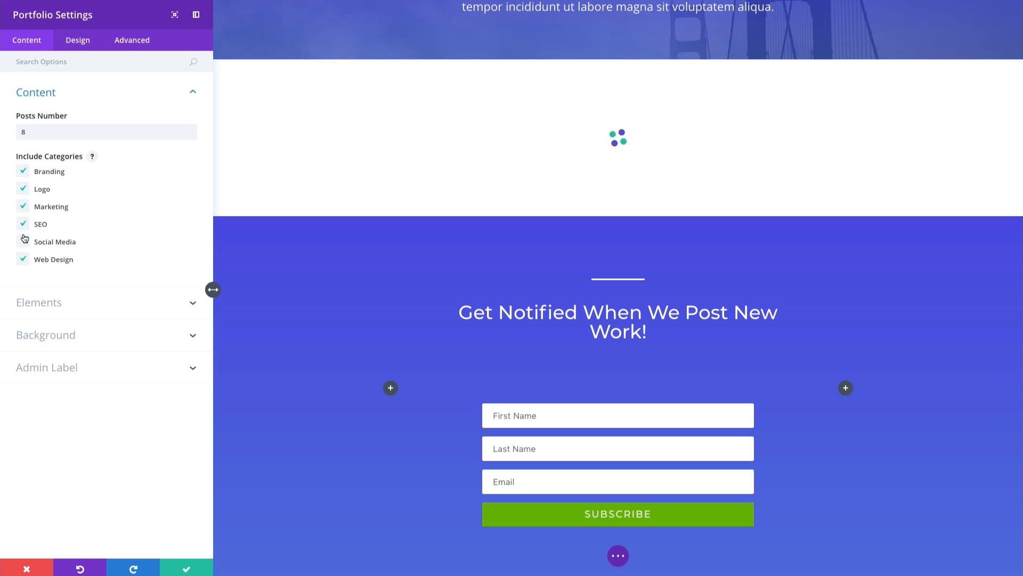
{"action": "left_click", "coordinate": [24, 226]}
{"action": "left_click", "coordinate": [29, 243]}
{"action": "left_click", "coordinate": [27, 224]}
Turn off Show Title, Show Categories and Show Pagination in the portfolio's Elements settings
{"action": "left_click", "coordinate": [138, 303]}
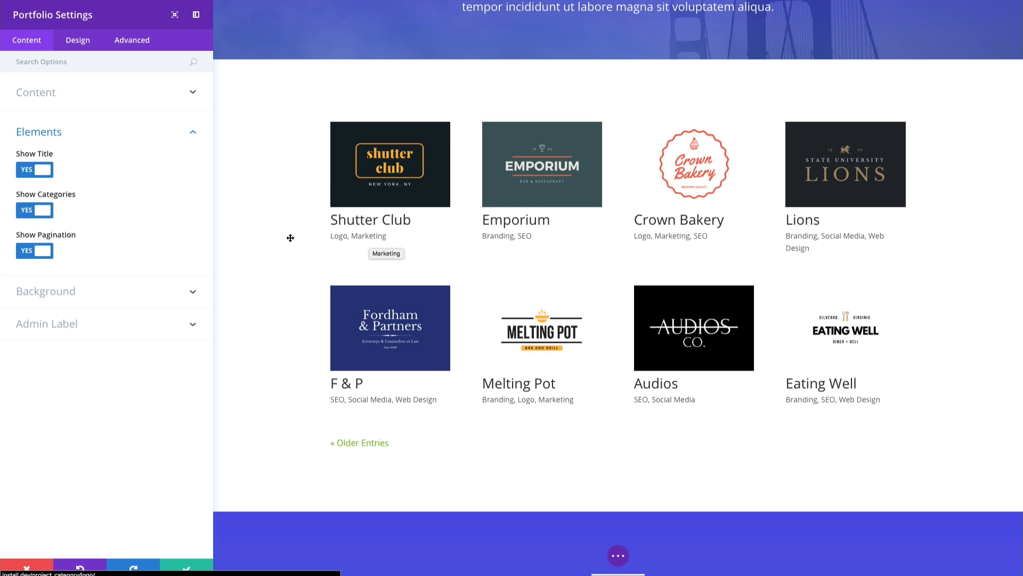
{"action": "left_click", "coordinate": [41, 174]}
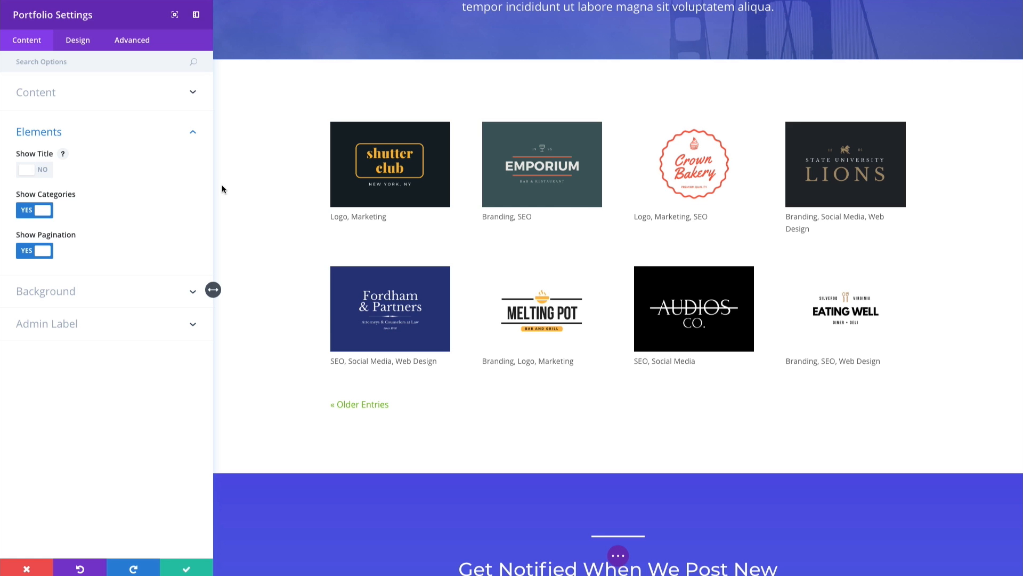
{"action": "left_click", "coordinate": [43, 212]}
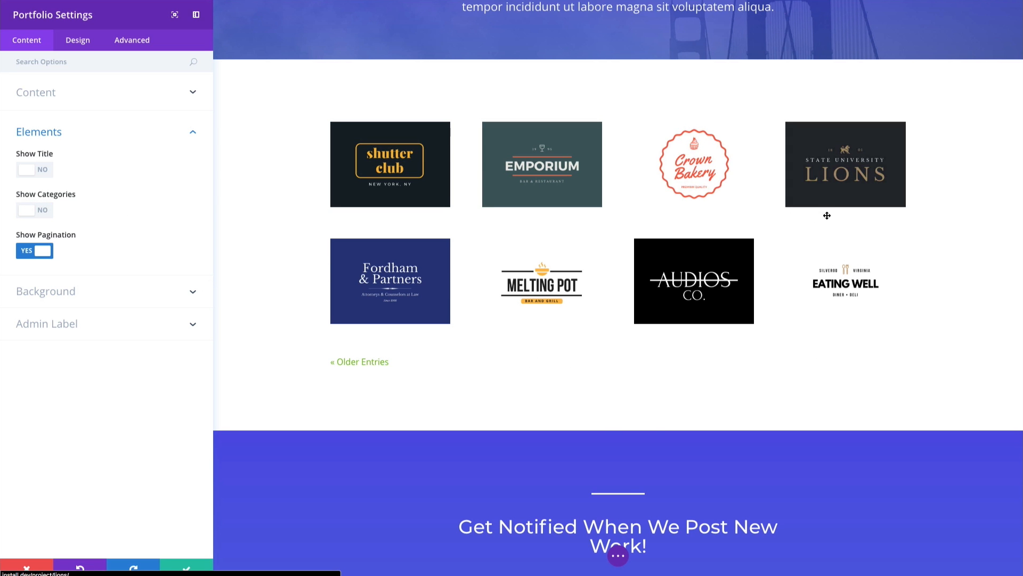
{"action": "scroll", "coordinate": [219, 280], "scroll_direction": "down", "scroll_amount": 1}
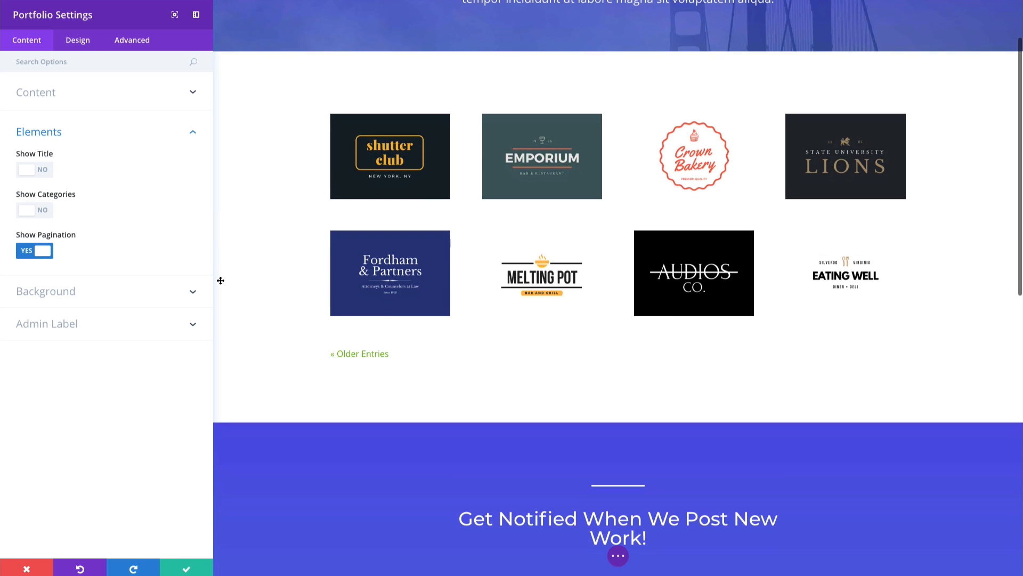
{"action": "left_click", "coordinate": [41, 252]}
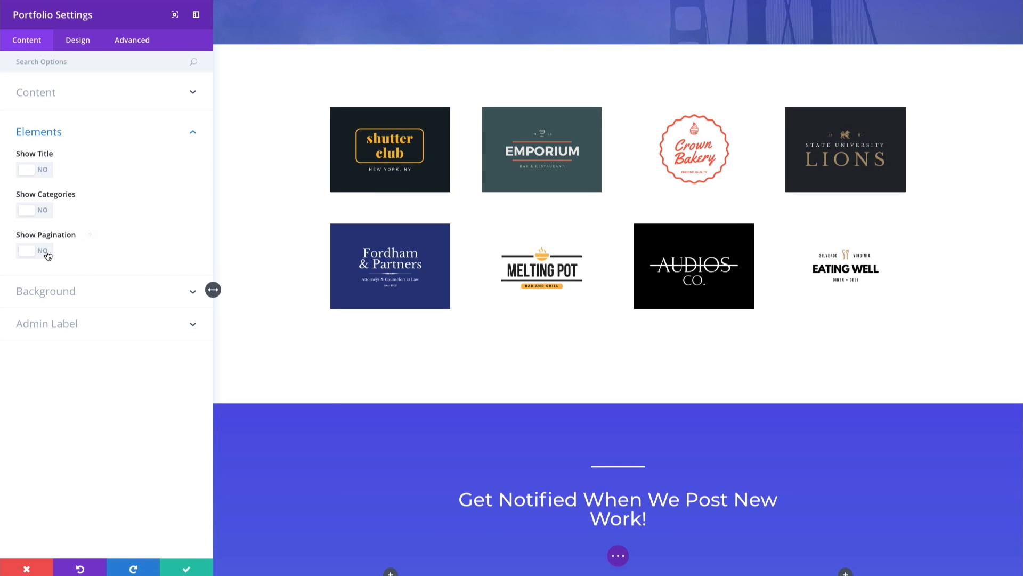
Turn the portfolio's pagination, category and title display back on
{"action": "left_click", "coordinate": [42, 212]}
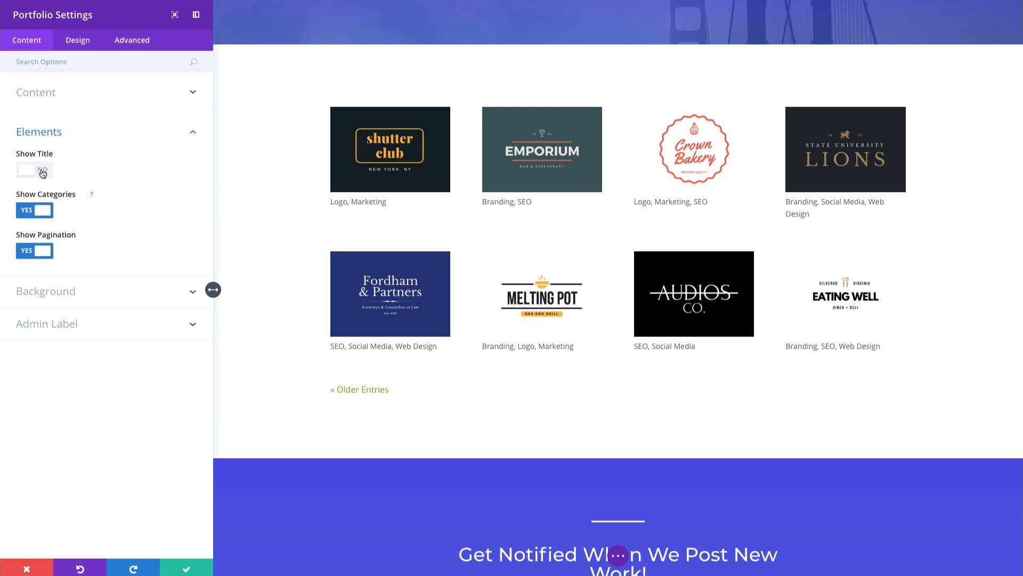
{"action": "left_click", "coordinate": [41, 170]}
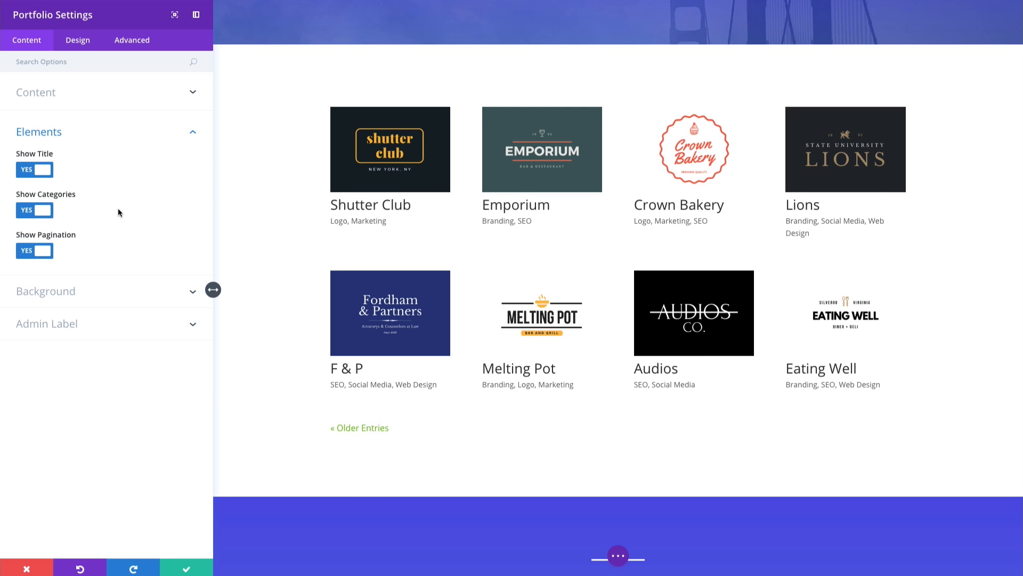
Try a #eeeeee background color on the portfolio and remove it again
{"action": "left_click", "coordinate": [128, 292]}
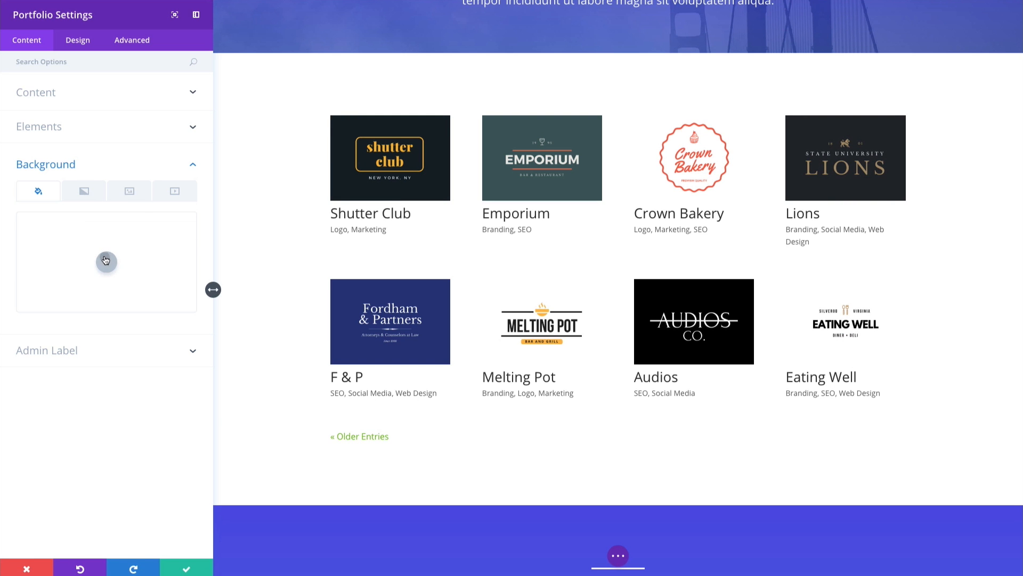
{"action": "left_click", "coordinate": [106, 261]}
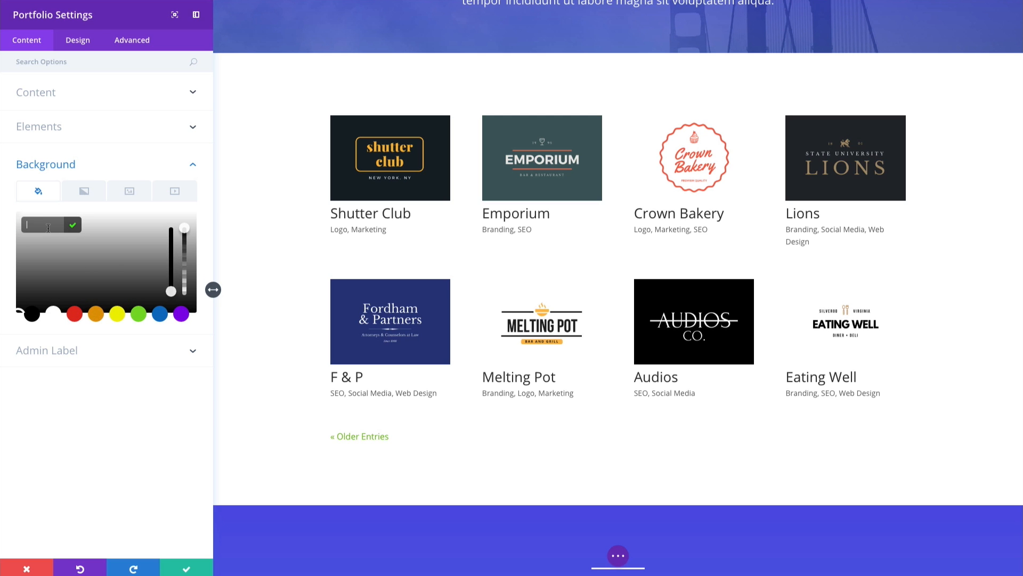
{"action": "type", "text": "eeeeee"}
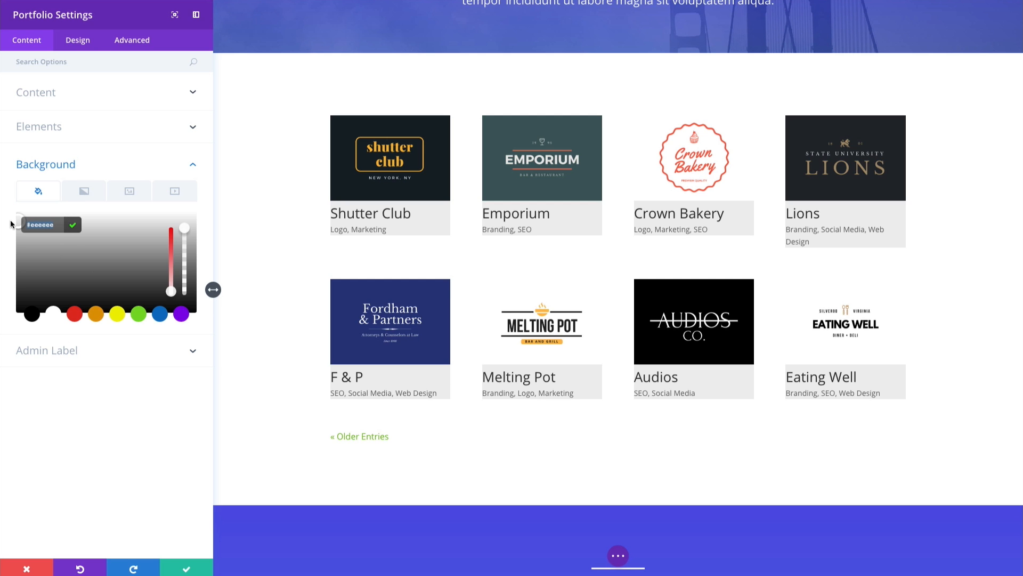
{"action": "key", "text": "BackSpace"}
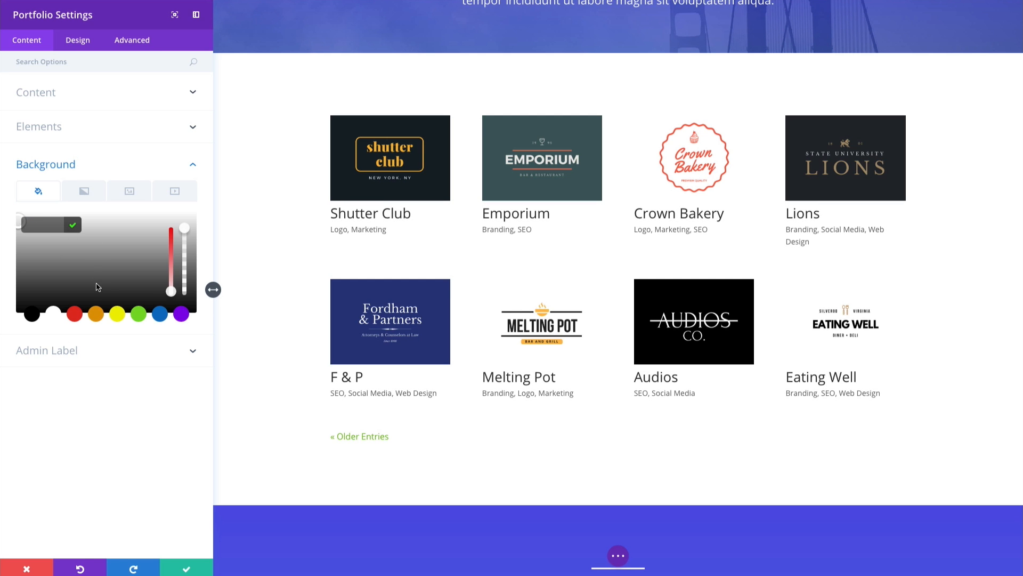
{"action": "left_click", "coordinate": [47, 198]}
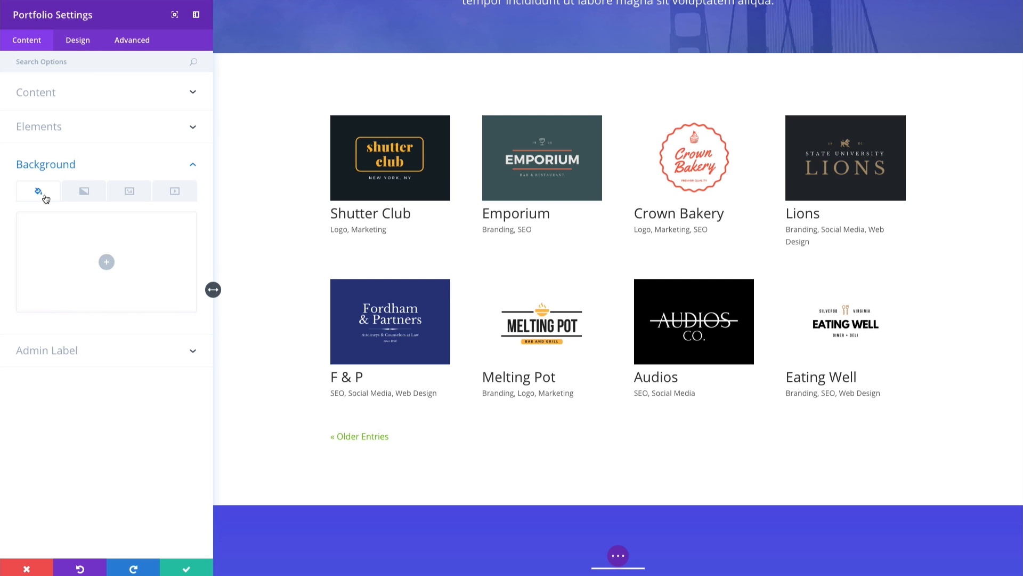
Examine the portfolio's Layout and Overlay design settings and the zoom icon color, previewing the hover effect on the Shutter Club project
{"action": "left_click", "coordinate": [78, 42]}
{"action": "left_click", "coordinate": [77, 102]}
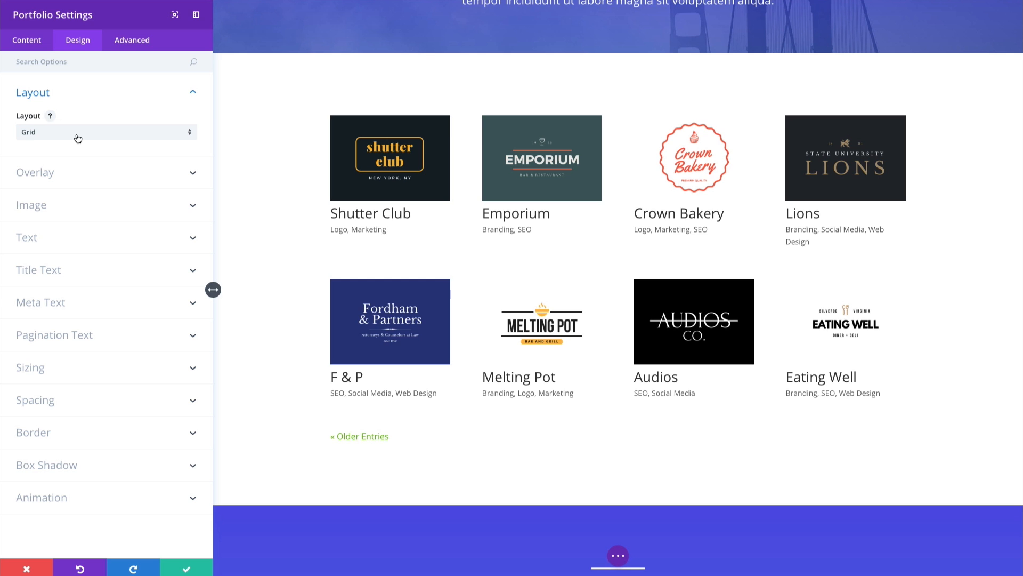
{"action": "left_click", "coordinate": [85, 176]}
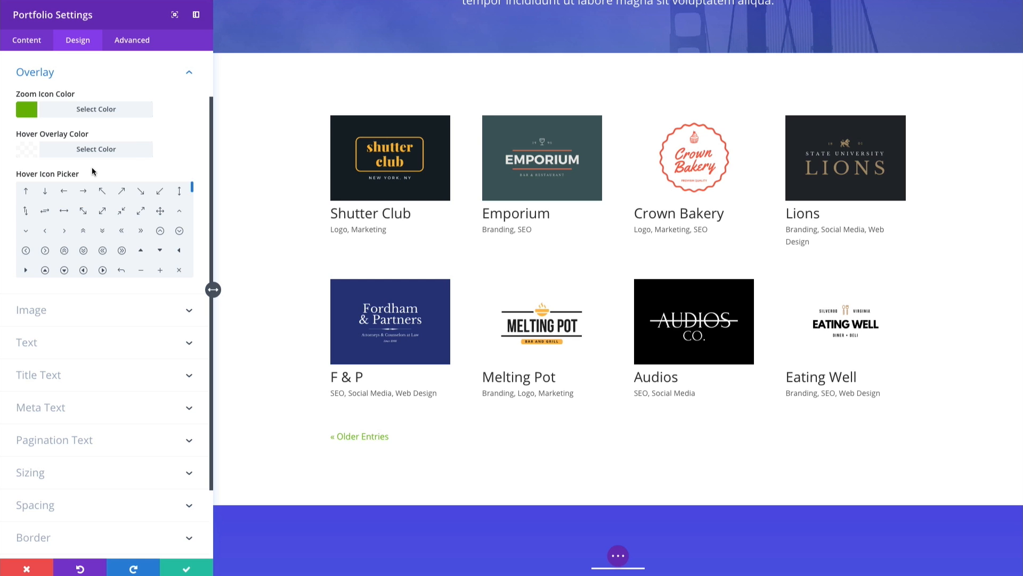
{"action": "left_click", "coordinate": [64, 114]}
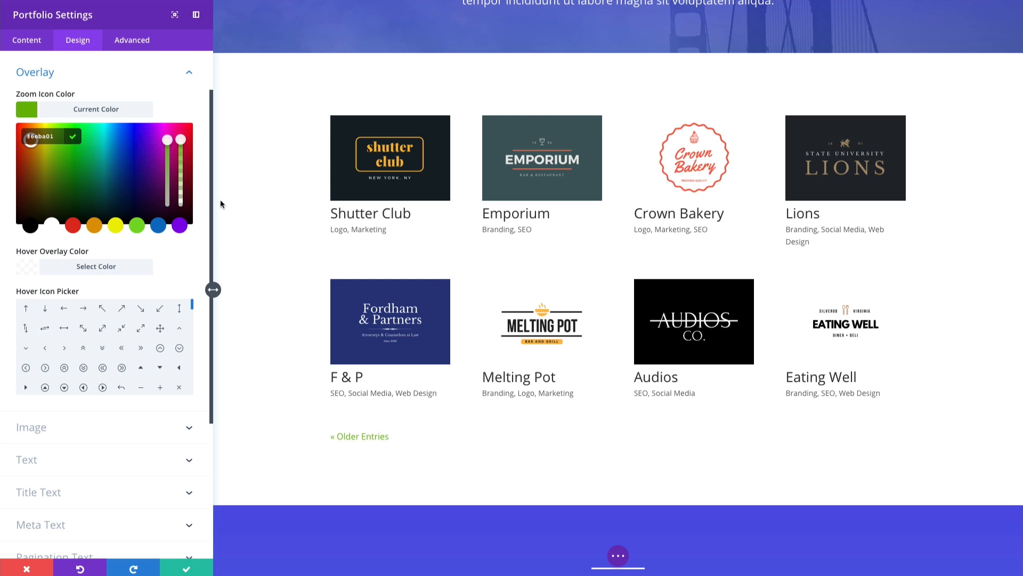
{"action": "mouse_move", "coordinate": [392, 164]}
Examine the hover overlay color and the available hover icons, previewing the overlay on the Shutter Club project again
{"action": "left_click", "coordinate": [90, 266]}
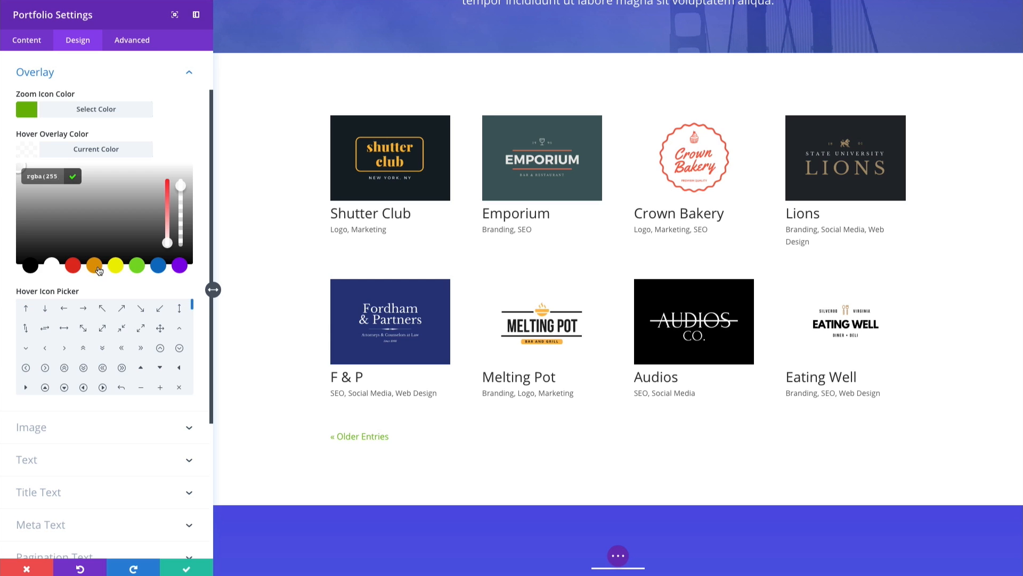
{"action": "scroll", "coordinate": [90, 293], "scroll_direction": "down", "scroll_amount": 1}
{"action": "scroll", "coordinate": [92, 301], "scroll_direction": "up", "scroll_amount": 1}
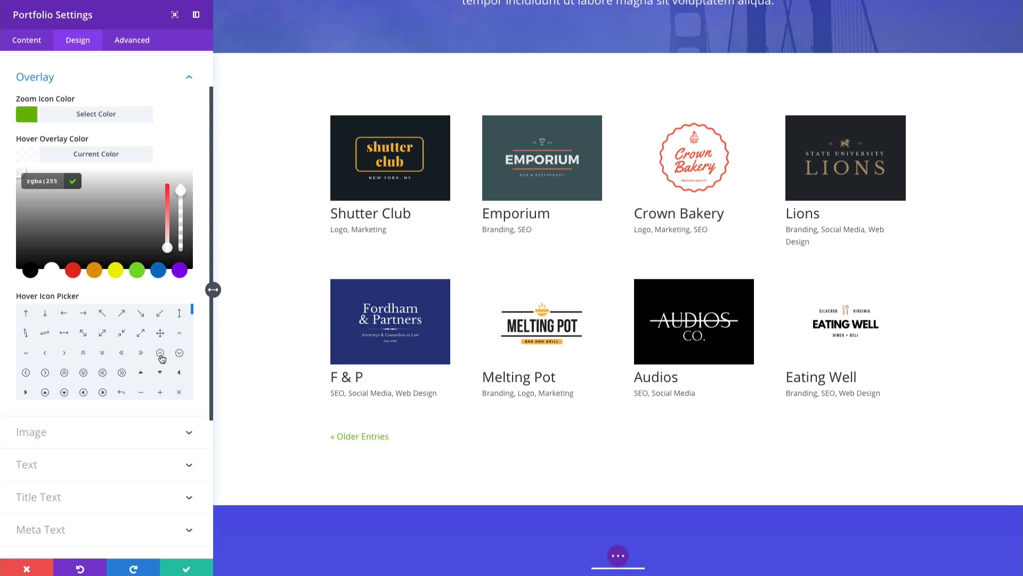
{"action": "mouse_move", "coordinate": [370, 180]}
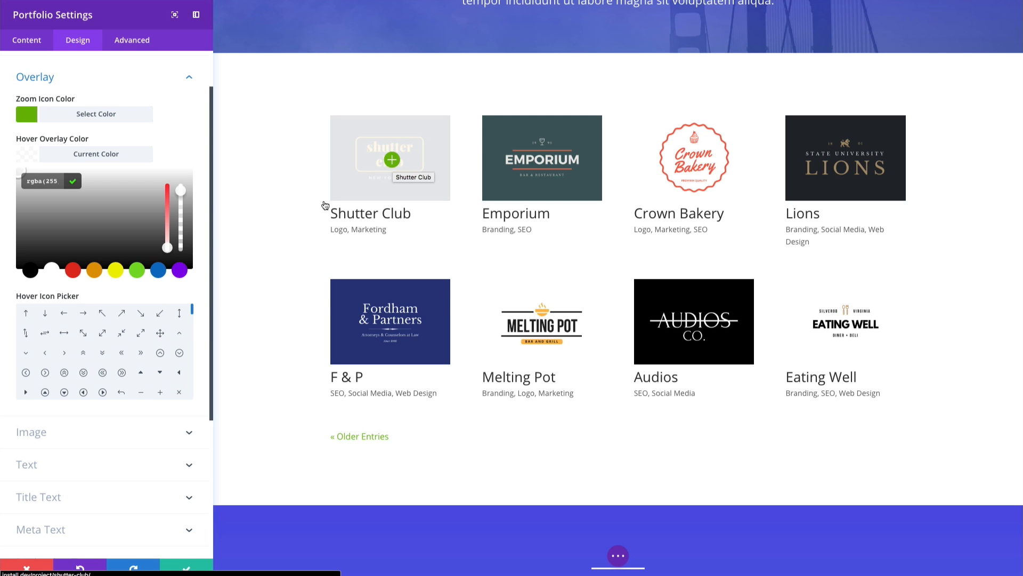
{"action": "scroll", "coordinate": [68, 361], "scroll_direction": "down", "scroll_amount": 1}
{"action": "scroll", "coordinate": [121, 367], "scroll_direction": "down", "scroll_amount": 1}
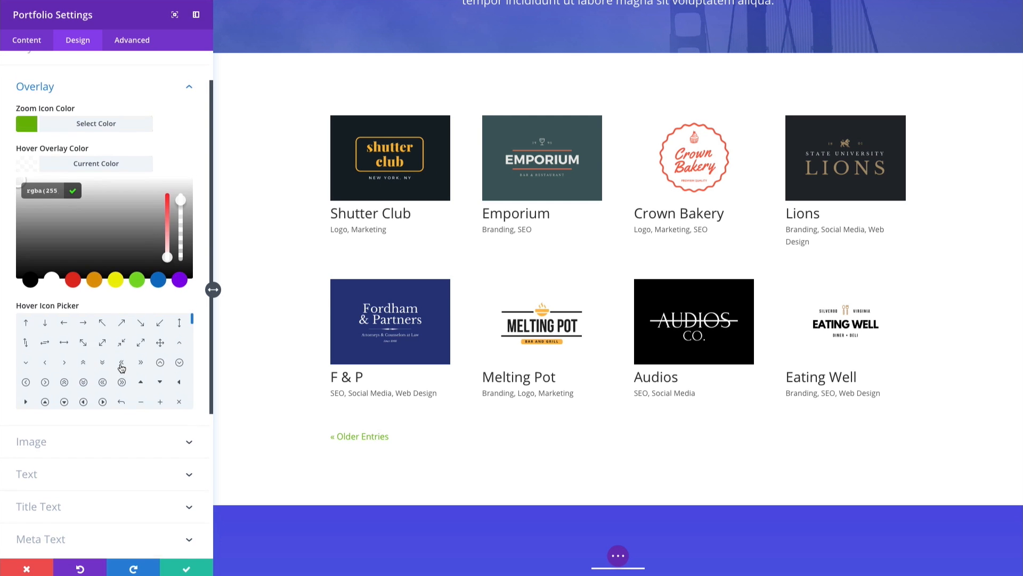
{"action": "scroll", "coordinate": [123, 436], "scroll_direction": "down", "scroll_amount": 2}
{"action": "scroll", "coordinate": [121, 440], "scroll_direction": "down", "scroll_amount": 2}
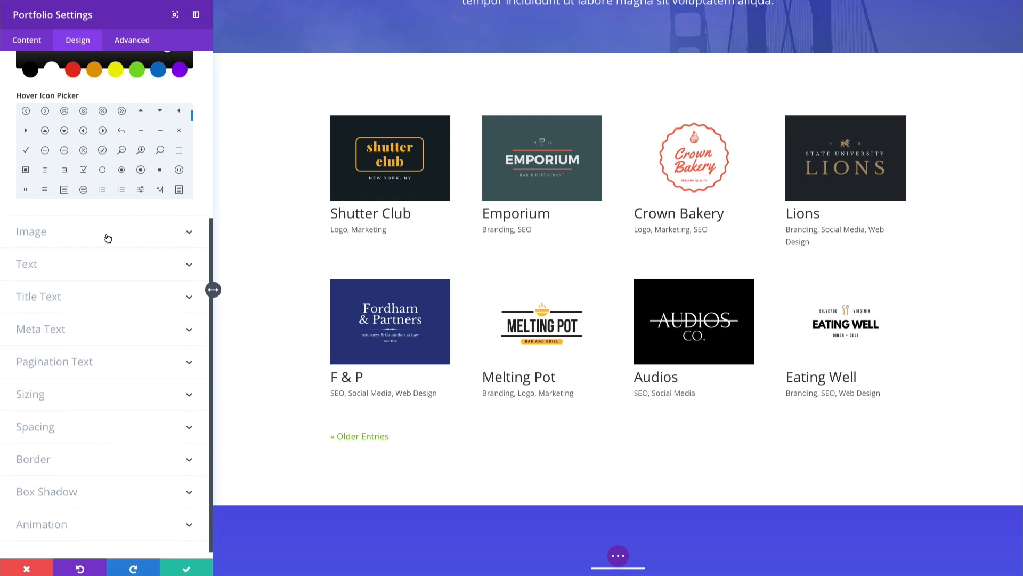
Try the first box shadow preset on the portfolio images, review its shadow options, and set the image box shadow back to none
{"action": "left_click", "coordinate": [190, 235]}
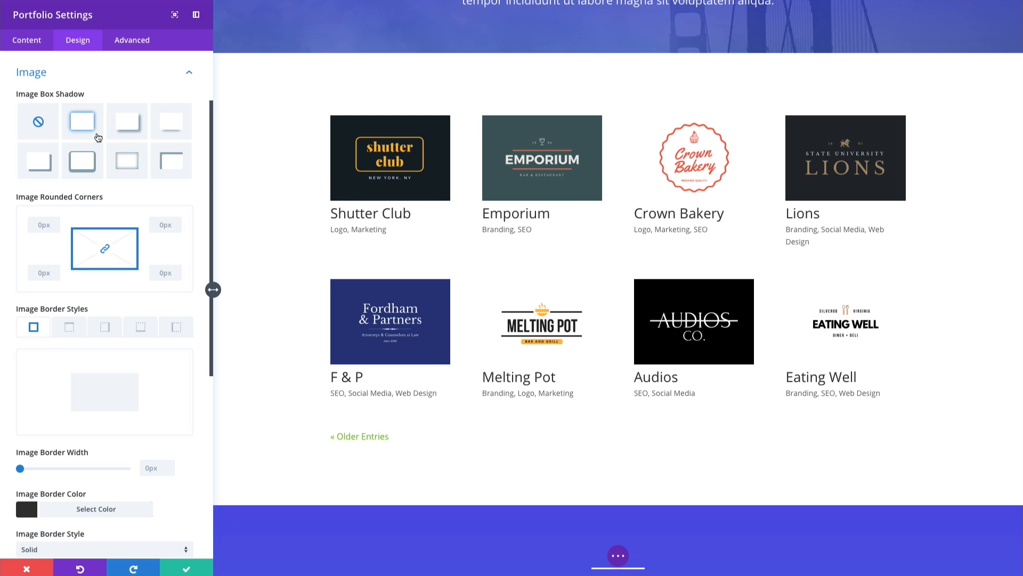
{"action": "left_click", "coordinate": [91, 130]}
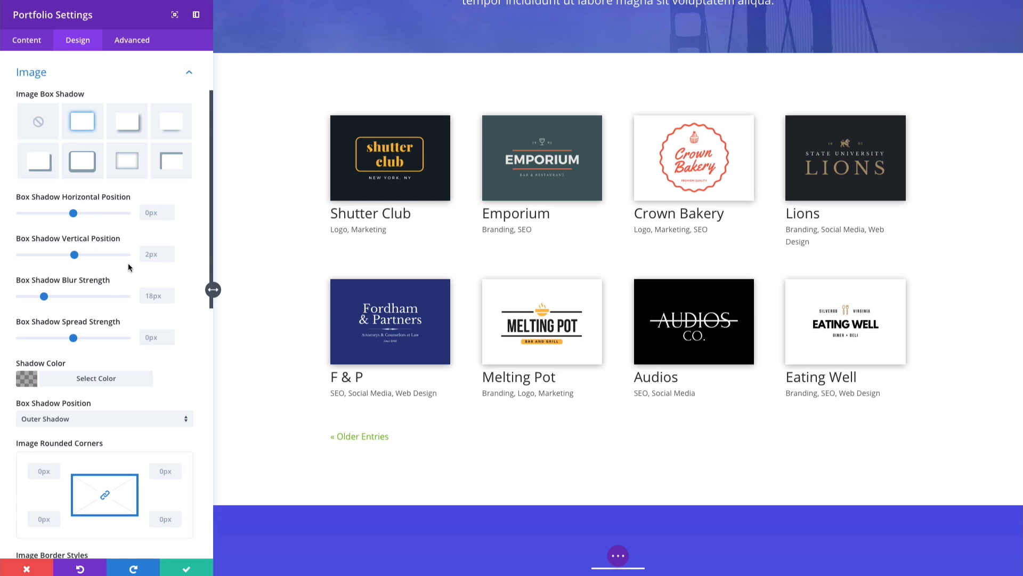
{"action": "scroll", "coordinate": [113, 286], "scroll_direction": "down", "scroll_amount": 1}
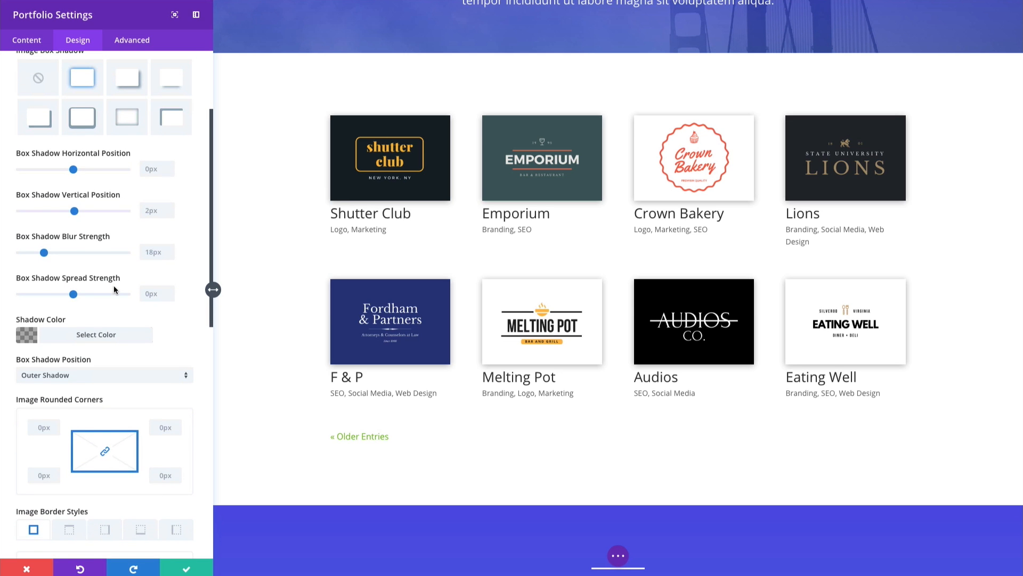
{"action": "scroll", "coordinate": [110, 242], "scroll_direction": "up", "scroll_amount": 1}
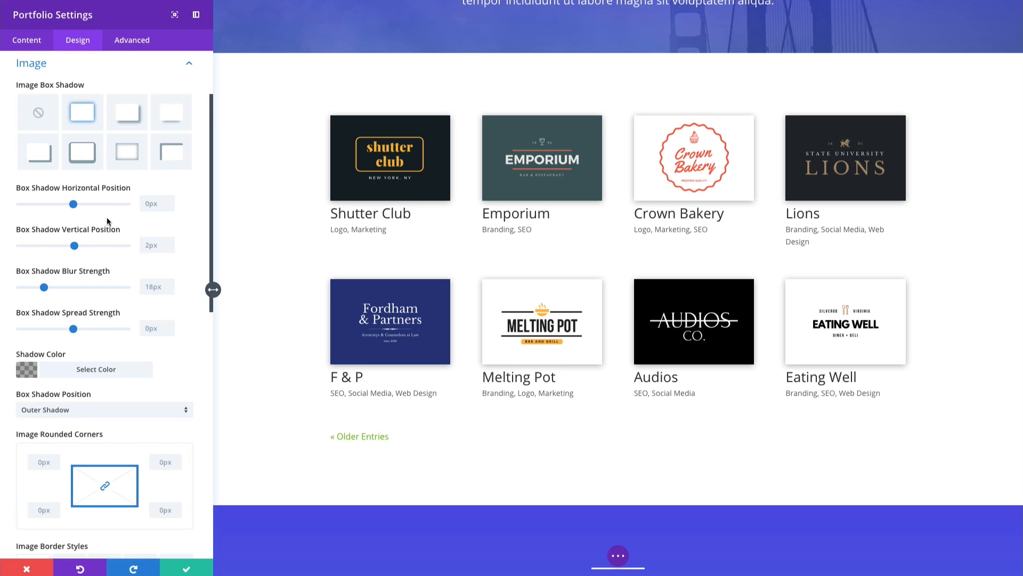
{"action": "scroll", "coordinate": [104, 247], "scroll_direction": "down", "scroll_amount": 1}
{"action": "scroll", "coordinate": [106, 244], "scroll_direction": "up", "scroll_amount": 2}
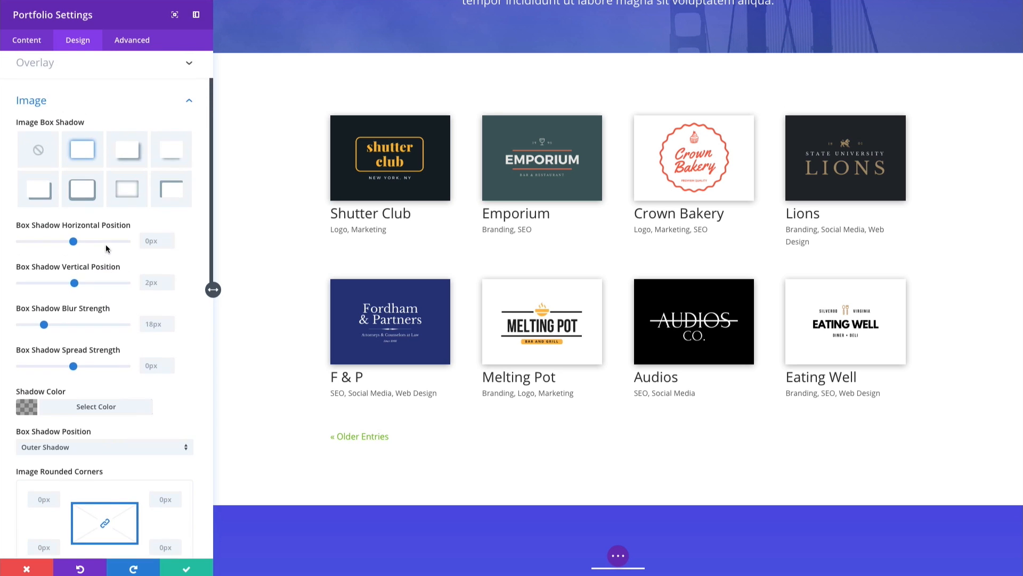
{"action": "left_click", "coordinate": [41, 154]}
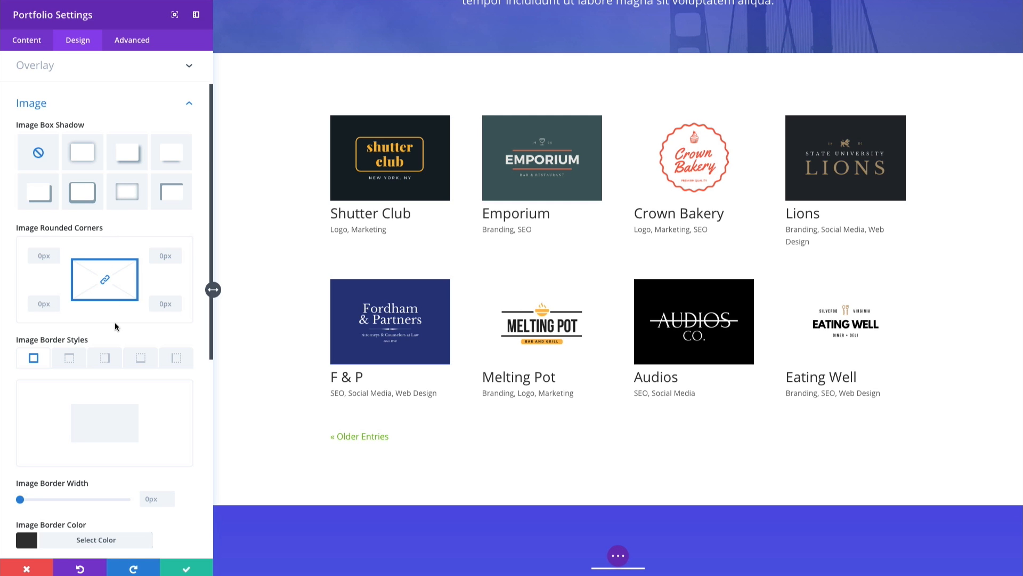
Set the portfolio's image border width to 3px
{"action": "scroll", "coordinate": [108, 339], "scroll_direction": "down", "scroll_amount": 3}
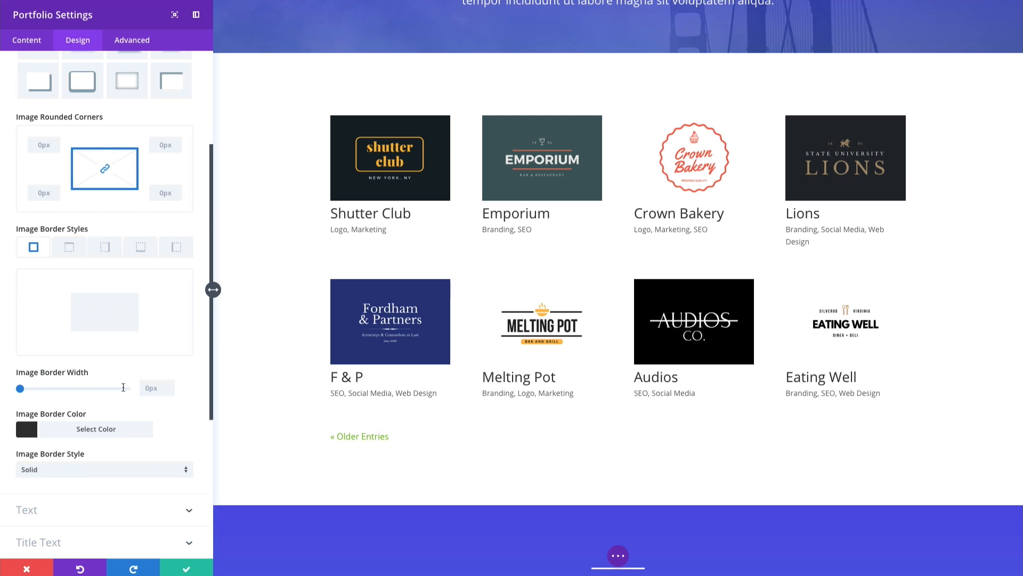
{"action": "left_click_drag", "start_coordinate": [20, 389], "coordinate": [26, 389]}
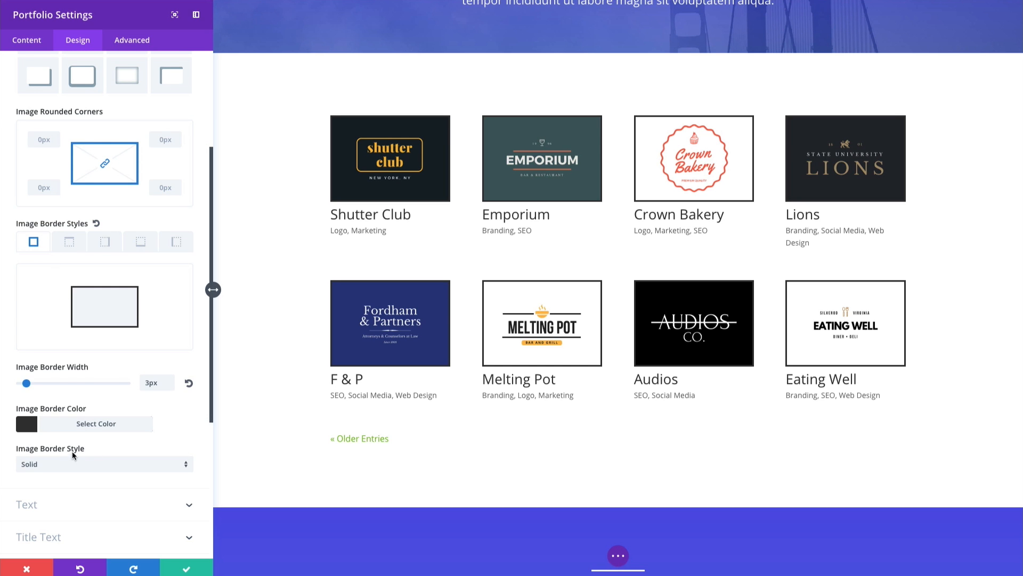
Try the Dotted image border style, look at the border color options, and set the border style back to Solid
{"action": "left_click", "coordinate": [59, 463]}
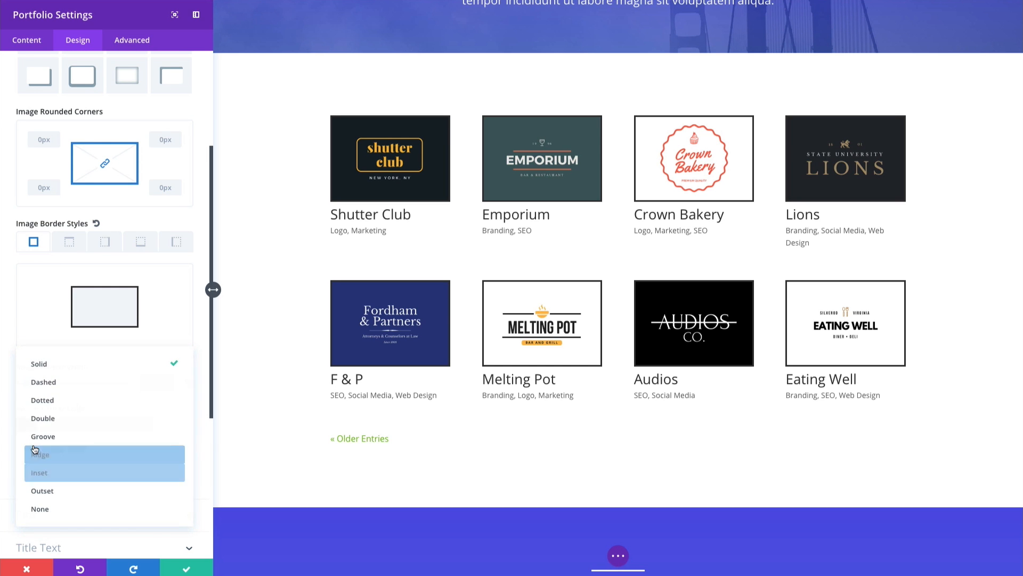
{"action": "left_click", "coordinate": [59, 403]}
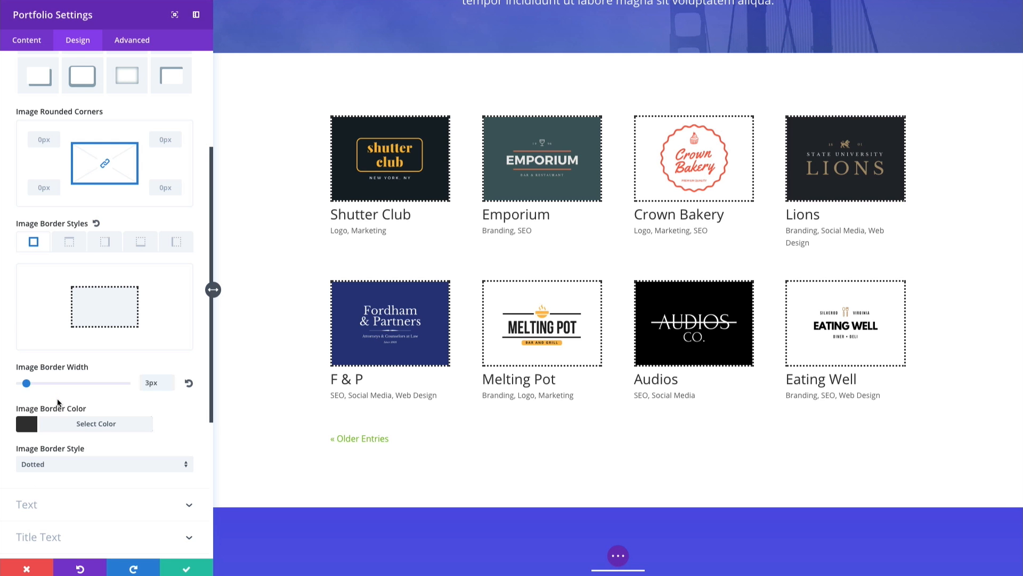
{"action": "left_click", "coordinate": [69, 423]}
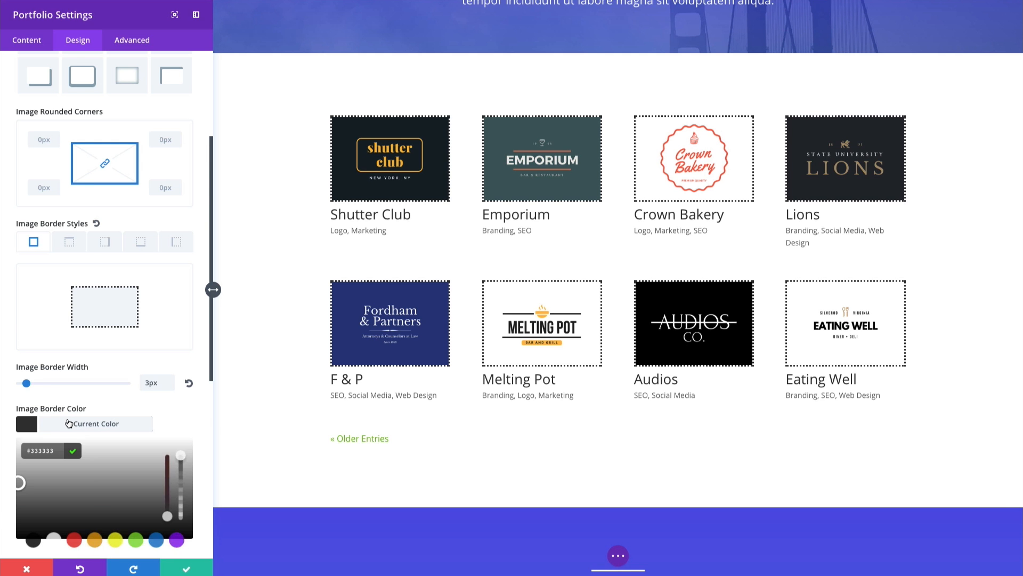
{"action": "left_click", "coordinate": [68, 423]}
{"action": "left_click", "coordinate": [64, 465]}
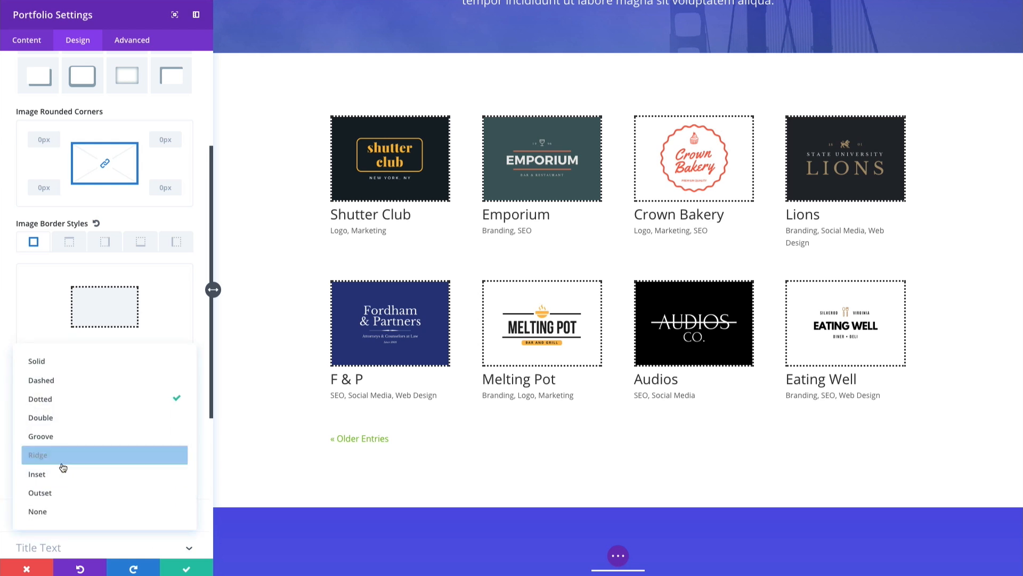
{"action": "left_click", "coordinate": [55, 373]}
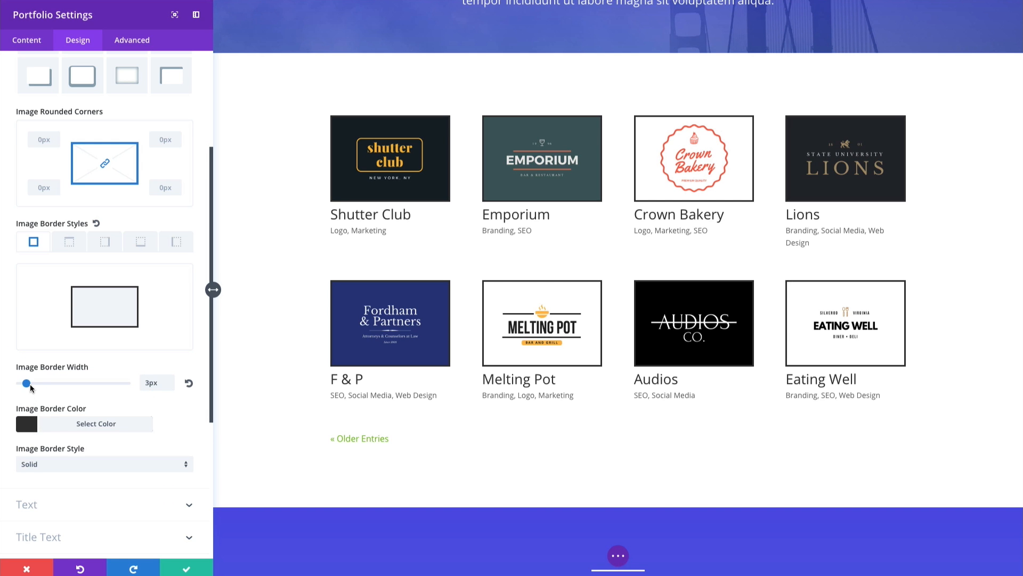
Set the portfolio's image border width back to 0px and open the general text settings
{"action": "left_click_drag", "start_coordinate": [27, 383], "coordinate": [19, 384]}
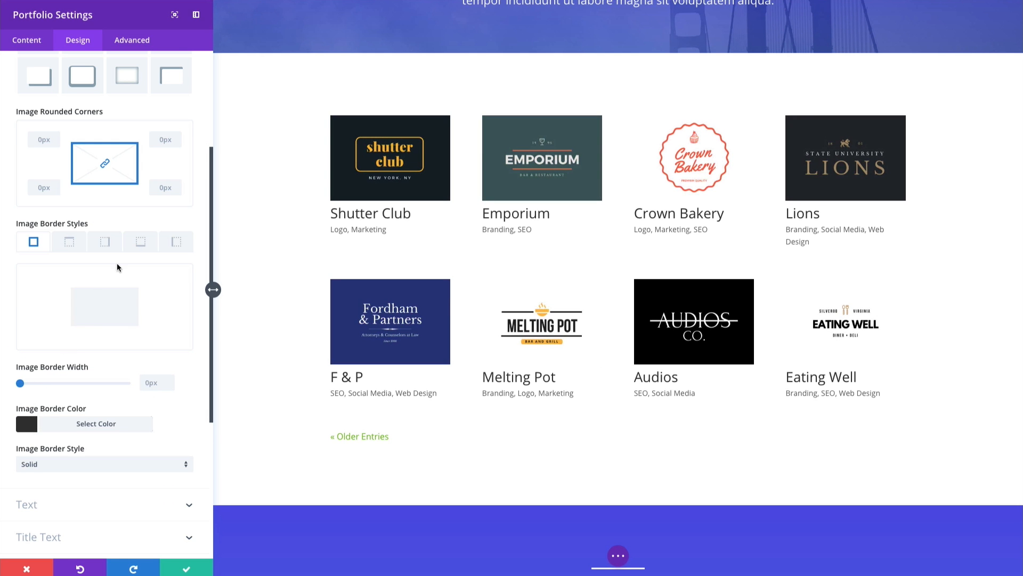
{"action": "scroll", "coordinate": [117, 267], "scroll_direction": "down", "scroll_amount": 5}
{"action": "left_click", "coordinate": [104, 288]}
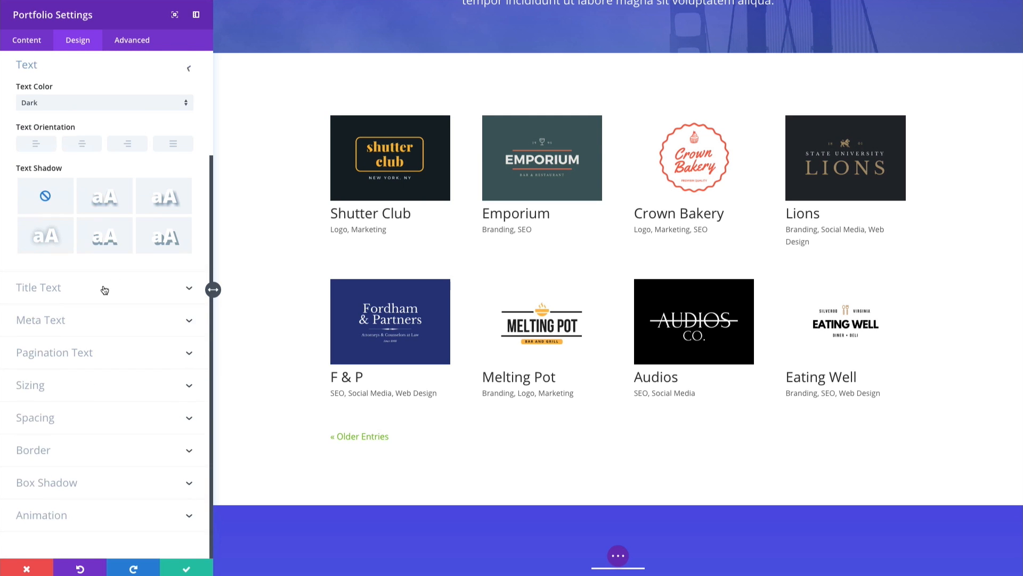
{"action": "scroll", "coordinate": [69, 251], "scroll_direction": "up", "scroll_amount": 2}
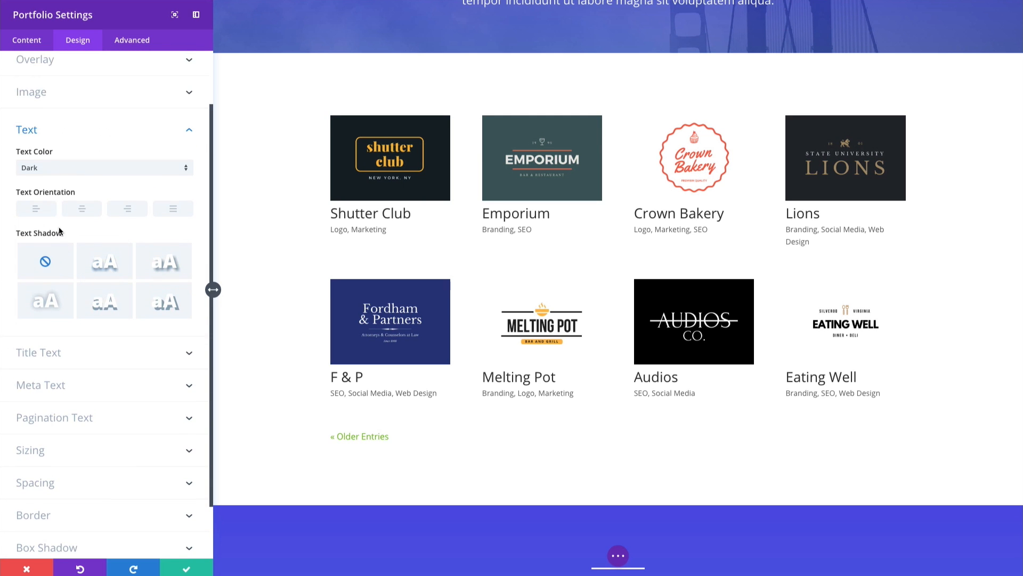
Try the Light text color on the portfolio text and set the text color back to Dark
{"action": "left_click", "coordinate": [99, 172]}
{"action": "left_click", "coordinate": [84, 197]}
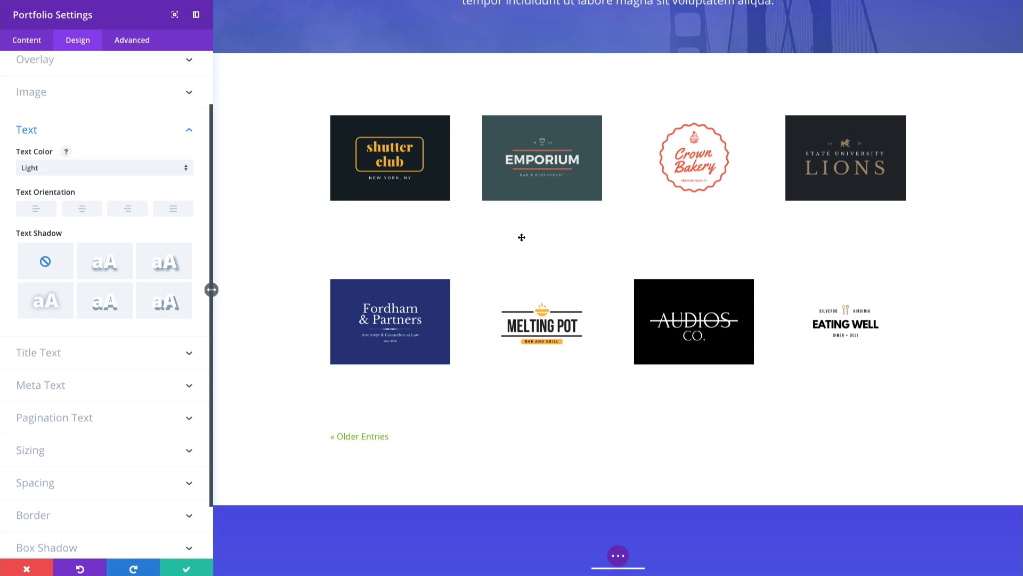
{"action": "left_click", "coordinate": [111, 170]}
{"action": "left_click", "coordinate": [85, 178]}
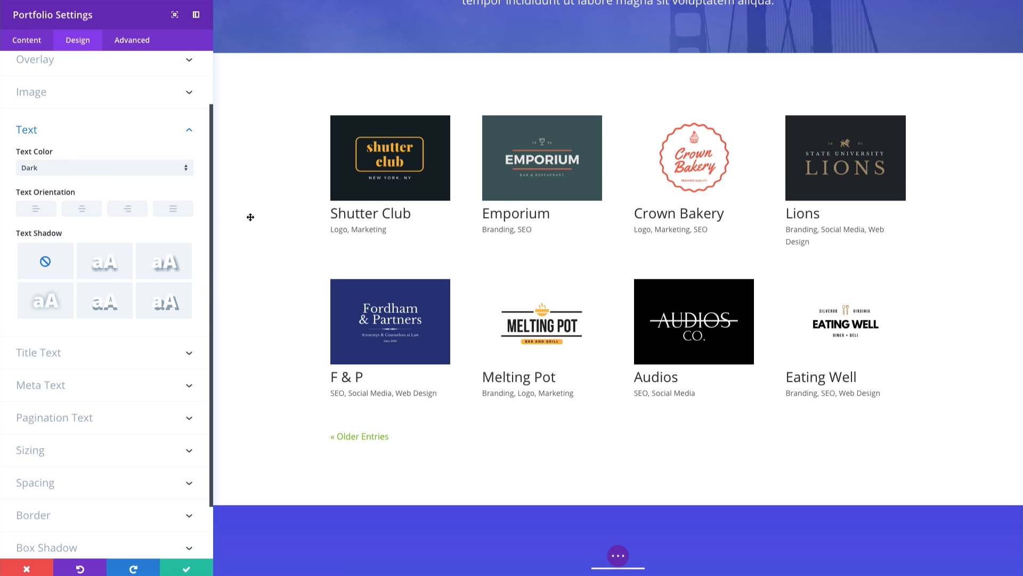
Try the right text orientation for the portfolio text and settle on center
{"action": "scroll", "coordinate": [77, 190], "scroll_direction": "down", "scroll_amount": 1}
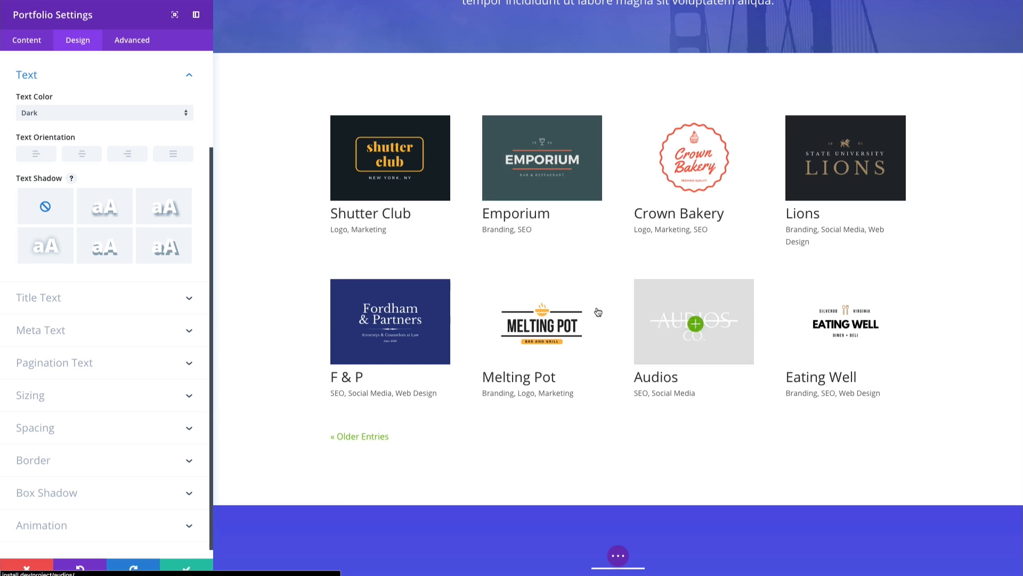
{"action": "left_click", "coordinate": [84, 158]}
{"action": "left_click", "coordinate": [40, 157]}
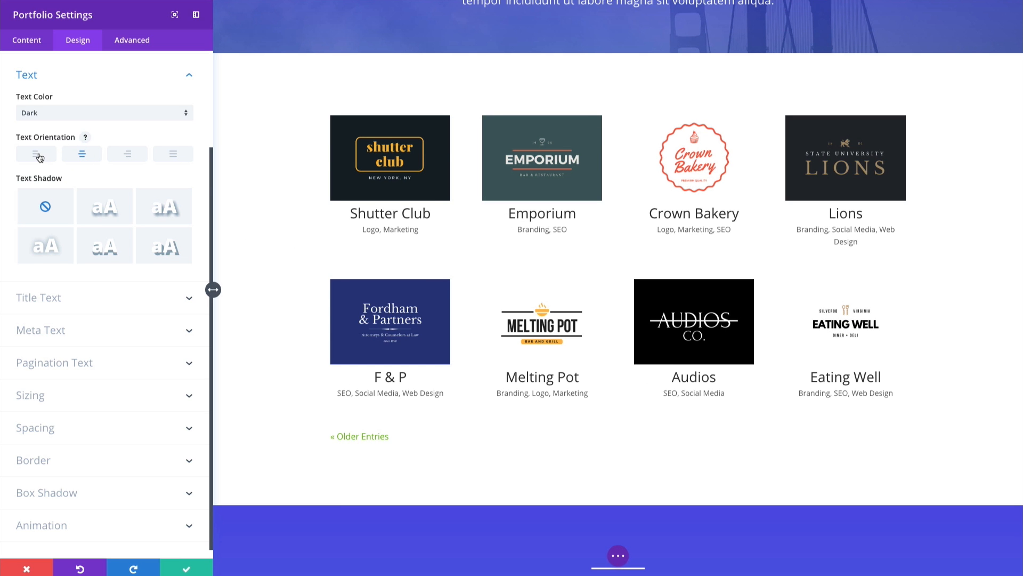
{"action": "left_click", "coordinate": [125, 159]}
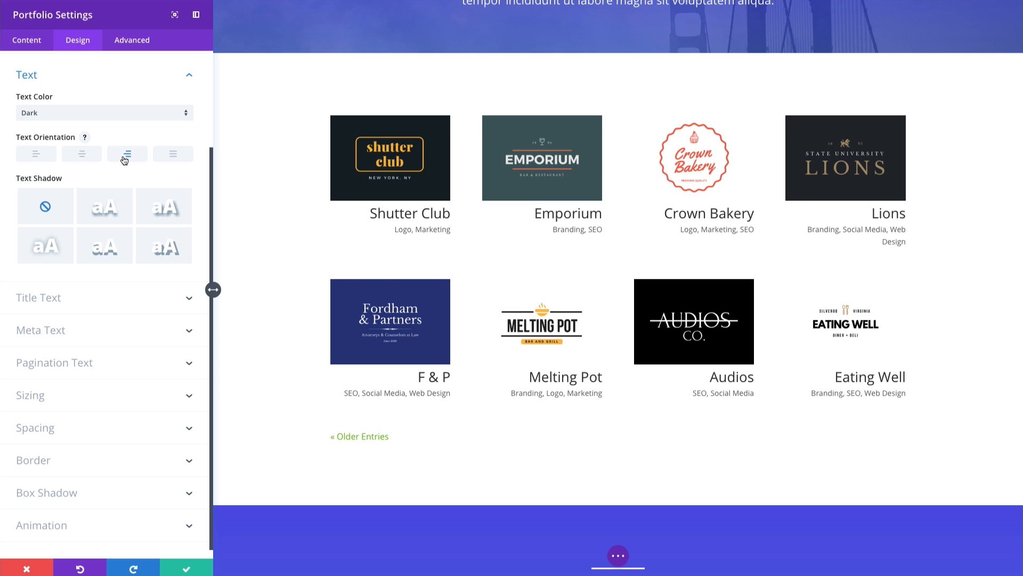
{"action": "left_click", "coordinate": [81, 156]}
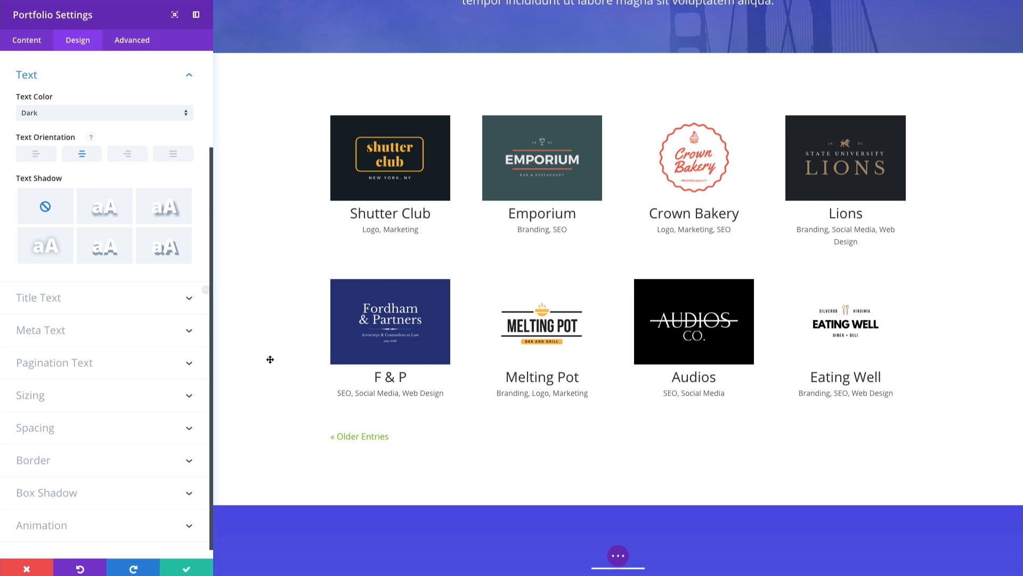
Look through the title text options, check the general text settings again, and return to the title text settings
{"action": "left_click", "coordinate": [108, 296]}
{"action": "scroll", "coordinate": [88, 192], "scroll_direction": "down", "scroll_amount": 3}
{"action": "left_click", "coordinate": [177, 175]}
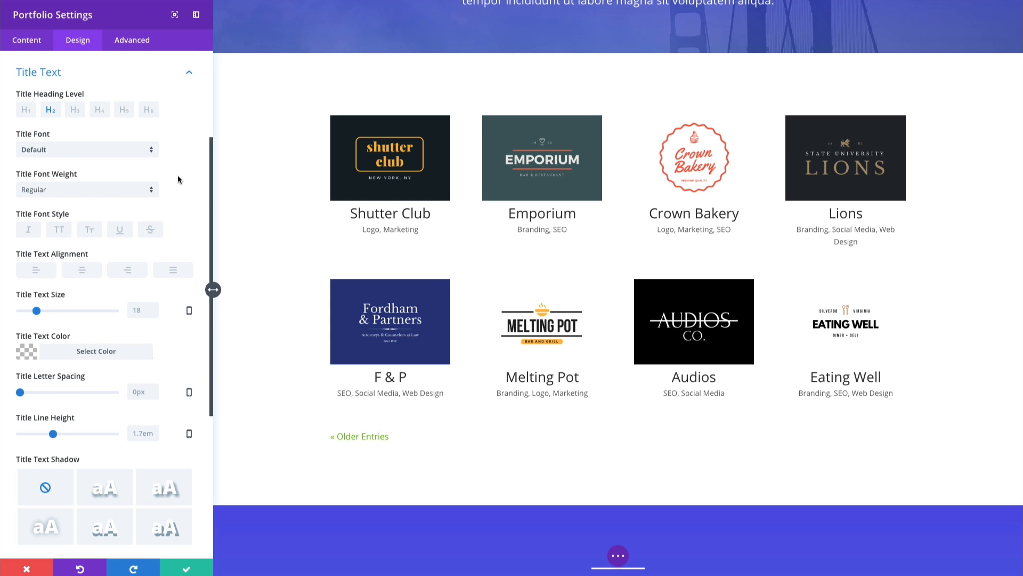
{"action": "scroll", "coordinate": [98, 254], "scroll_direction": "up", "scroll_amount": 3}
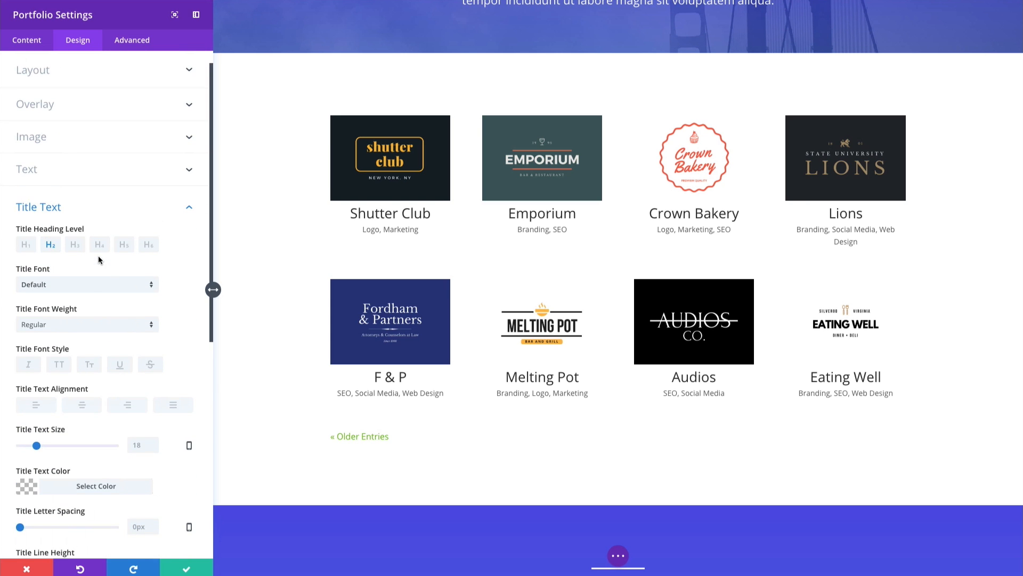
{"action": "left_click", "coordinate": [67, 175]}
{"action": "left_click", "coordinate": [44, 296]}
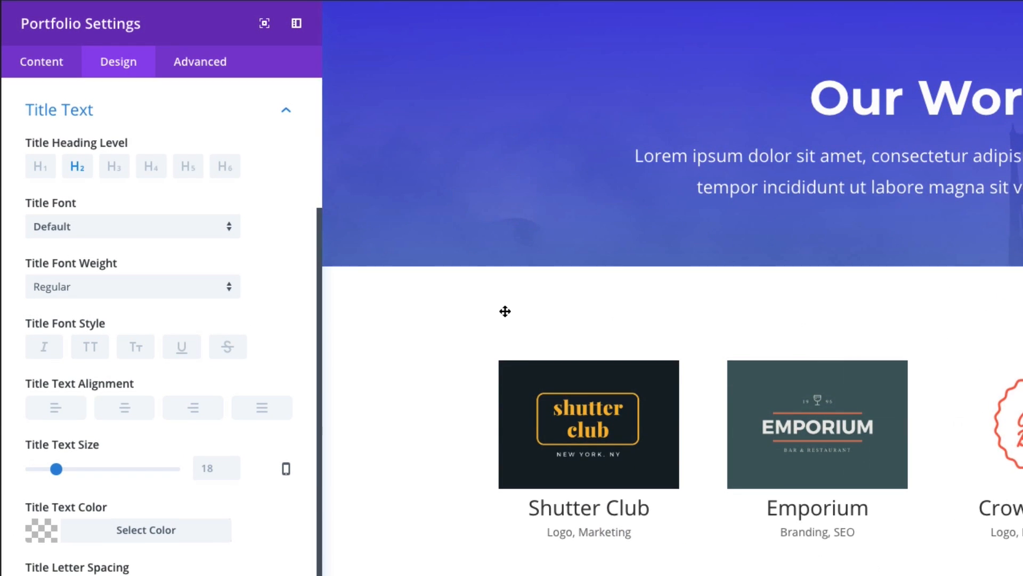
Find the Montserrat font and set it as the portfolio's title font
{"action": "scroll", "coordinate": [506, 312], "scroll_direction": "down", "scroll_amount": 2}
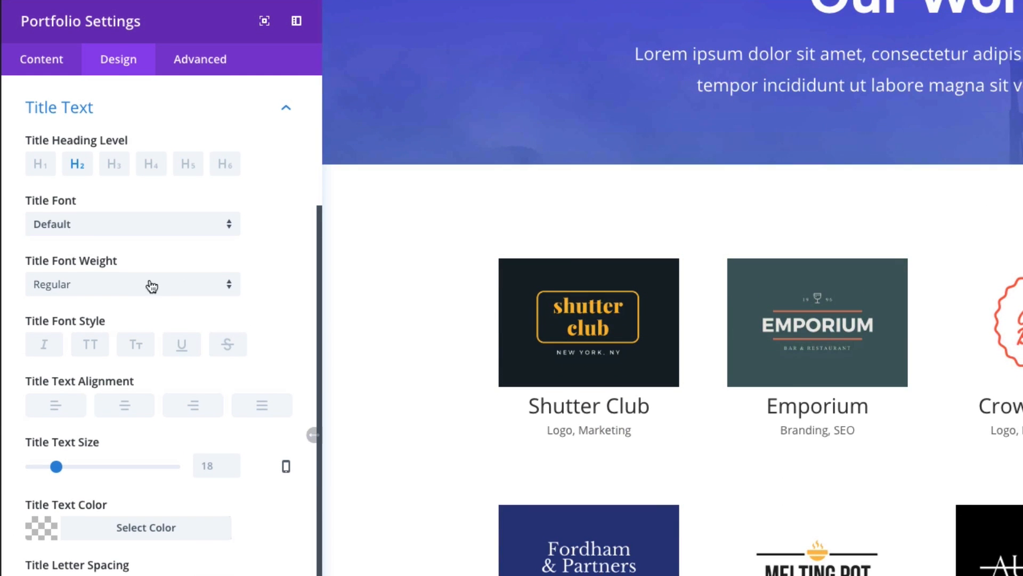
{"action": "left_click", "coordinate": [108, 227]}
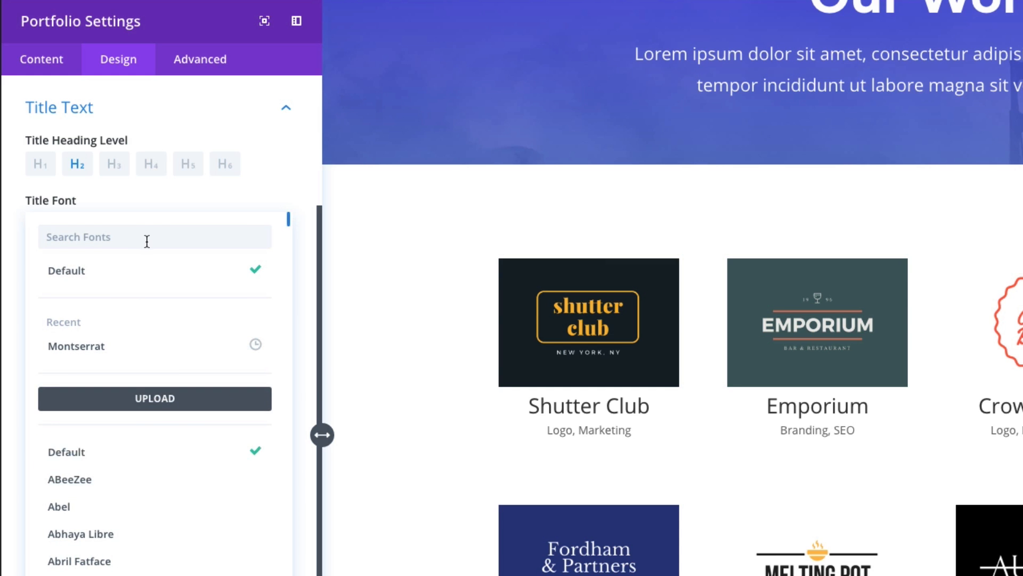
{"action": "type", "text": "monter"}
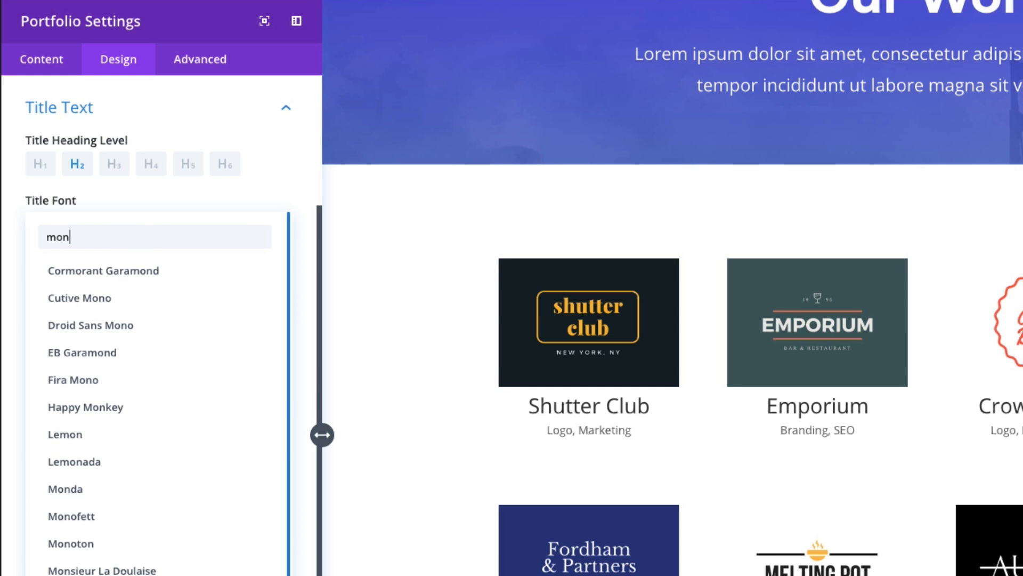
{"action": "key", "text": "BackSpace"}
{"action": "key", "text": "BackSpace"}
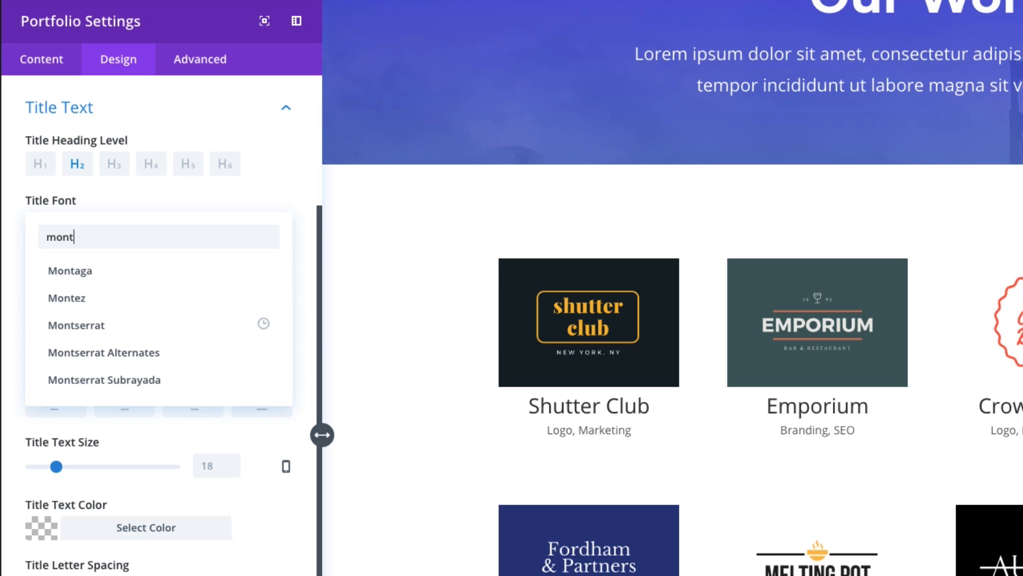
{"action": "type", "text": "s"}
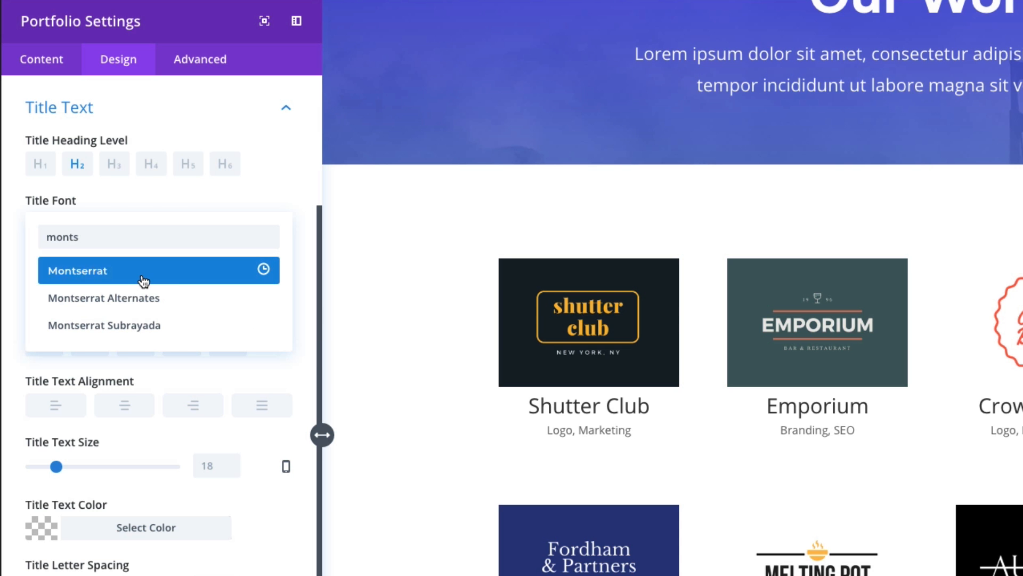
{"action": "left_click", "coordinate": [120, 271]}
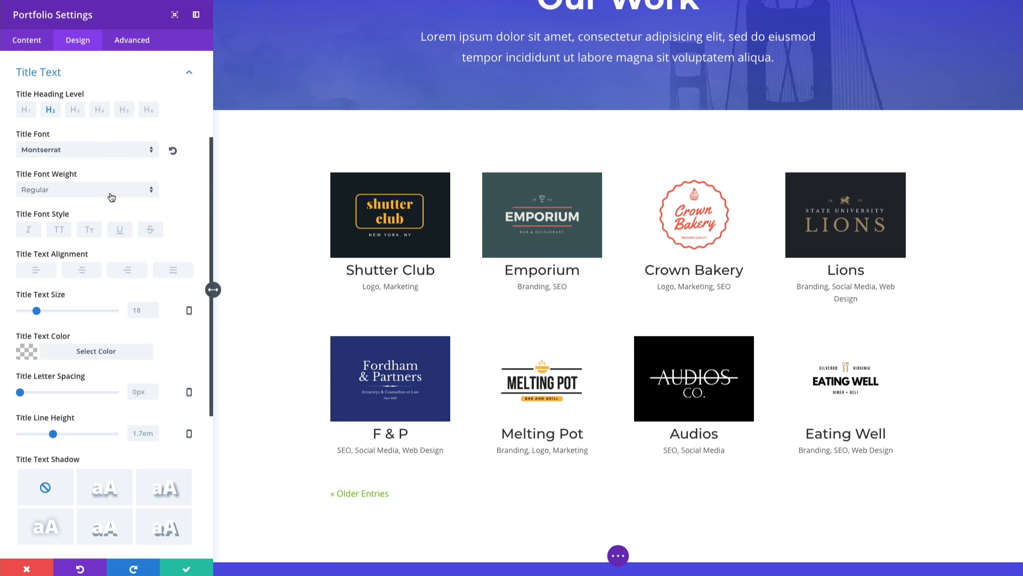
Set the title font weight to Semi Bold and the title text size to 26px
{"action": "left_click", "coordinate": [104, 190]}
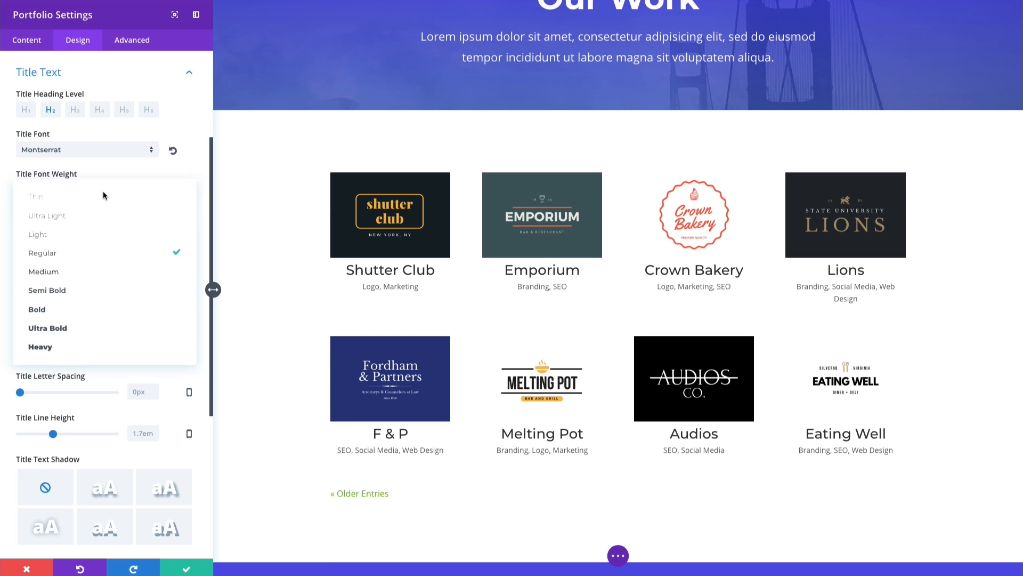
{"action": "left_click", "coordinate": [89, 297]}
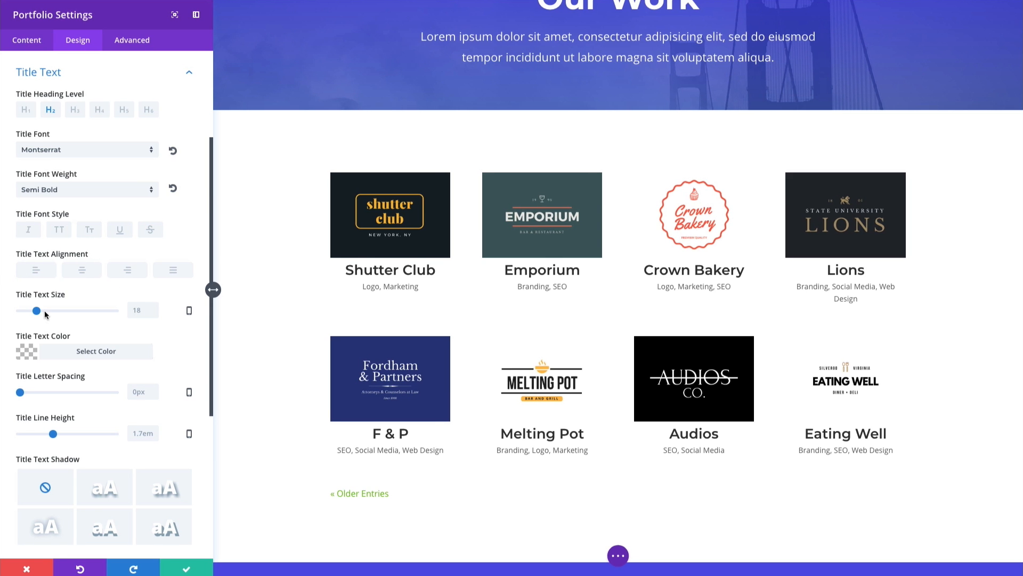
{"action": "left_click_drag", "start_coordinate": [39, 313], "coordinate": [44, 314]}
{"action": "scroll", "coordinate": [91, 309], "scroll_direction": "down", "scroll_amount": 1}
{"action": "scroll", "coordinate": [47, 317], "scroll_direction": "down", "scroll_amount": 1}
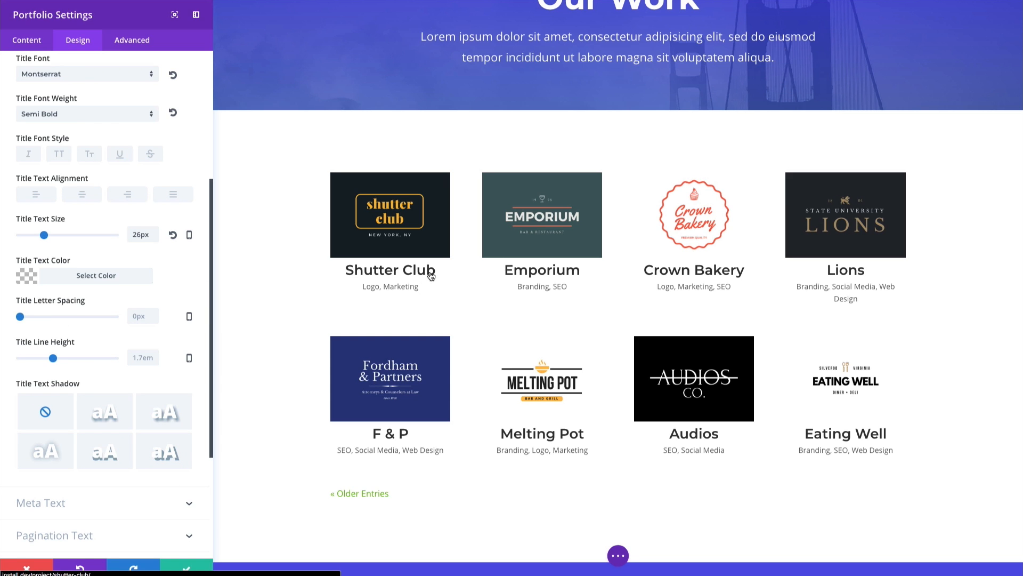
Increase the title line height to 1.9em to add space around the project titles
{"action": "scroll", "coordinate": [101, 299], "scroll_direction": "down", "scroll_amount": 1}
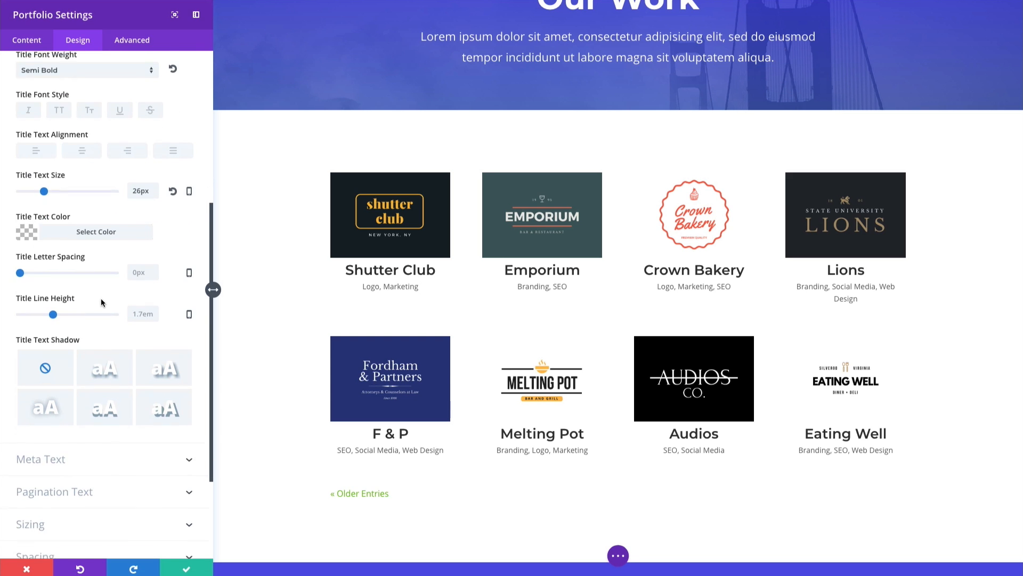
{"action": "left_click", "coordinate": [53, 313]}
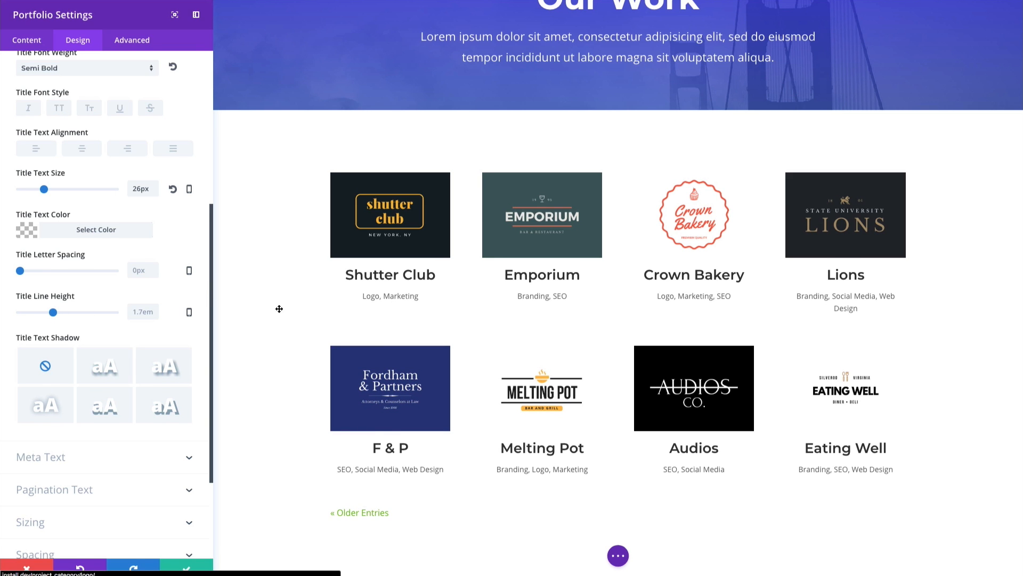
{"action": "scroll", "coordinate": [143, 307], "scroll_direction": "down", "scroll_amount": 1}
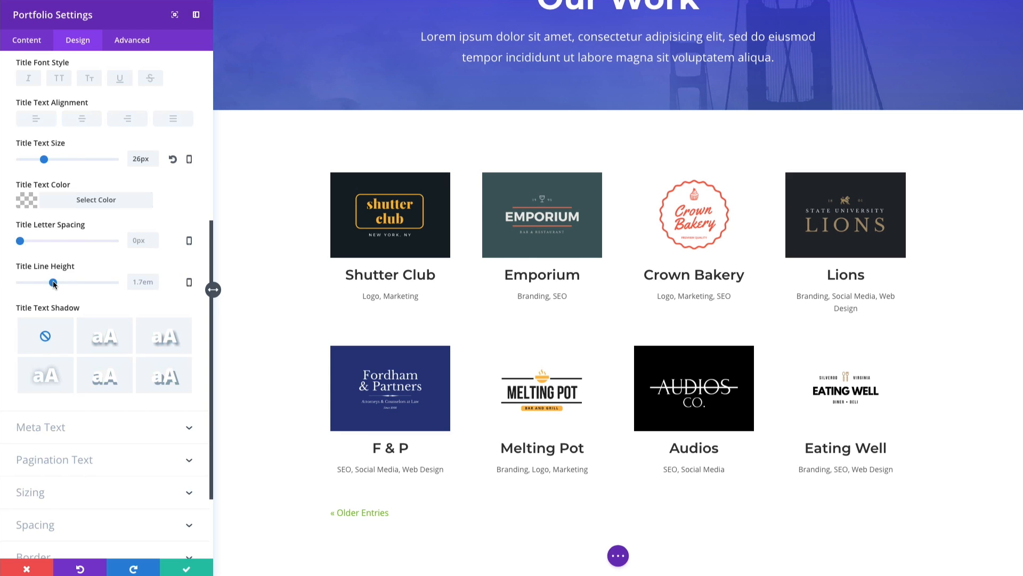
{"action": "left_click_drag", "start_coordinate": [56, 285], "coordinate": [61, 283]}
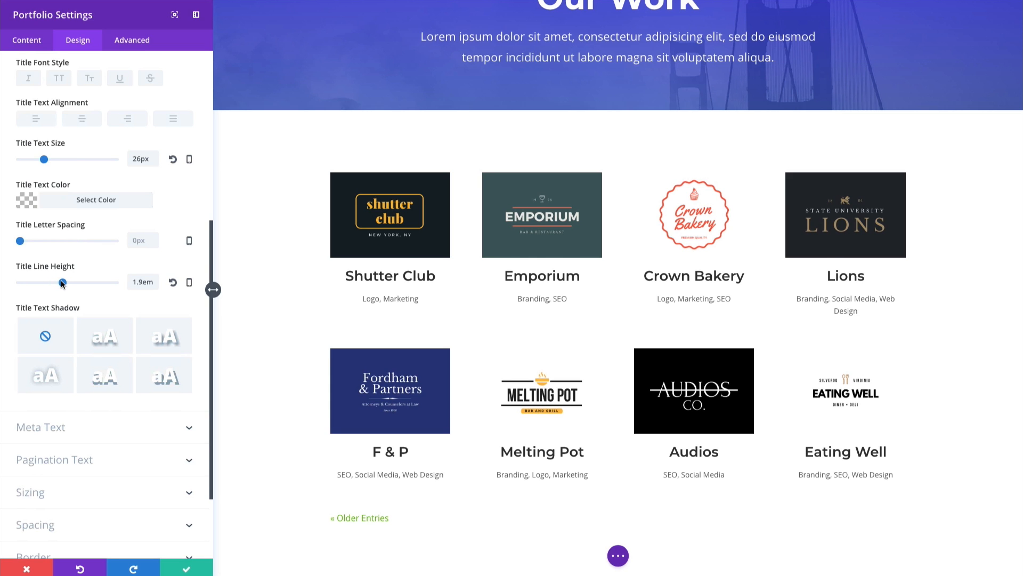
Open the meta text settings and set the meta font to Montserrat
{"action": "scroll", "coordinate": [163, 314], "scroll_direction": "down", "scroll_amount": 1}
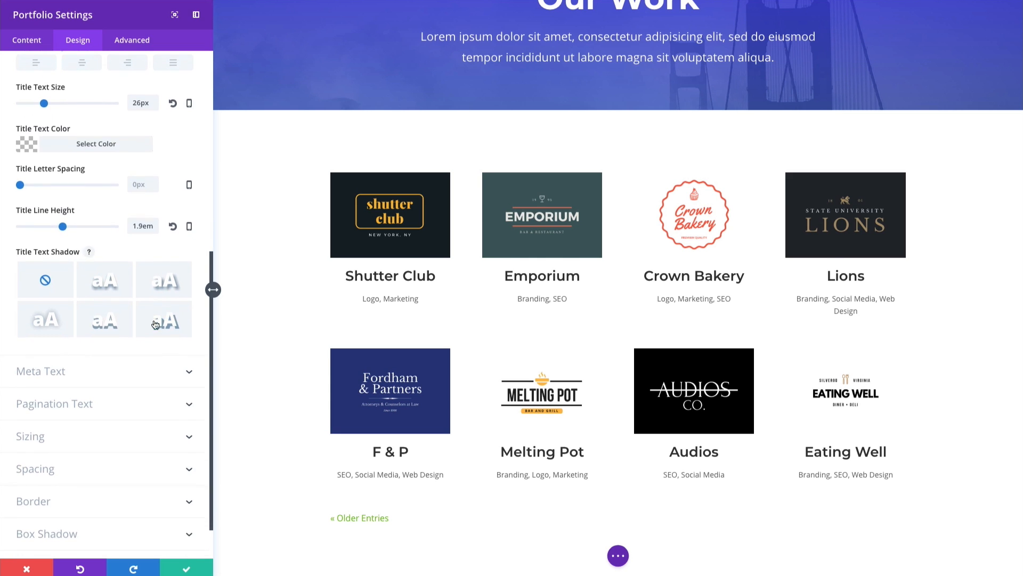
{"action": "left_click", "coordinate": [99, 369]}
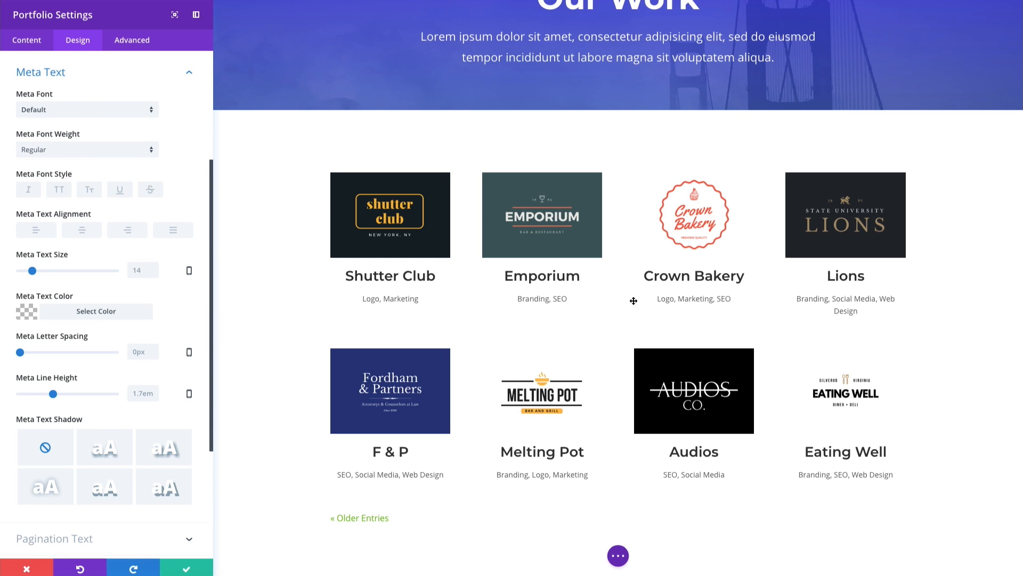
{"action": "left_click", "coordinate": [61, 111]}
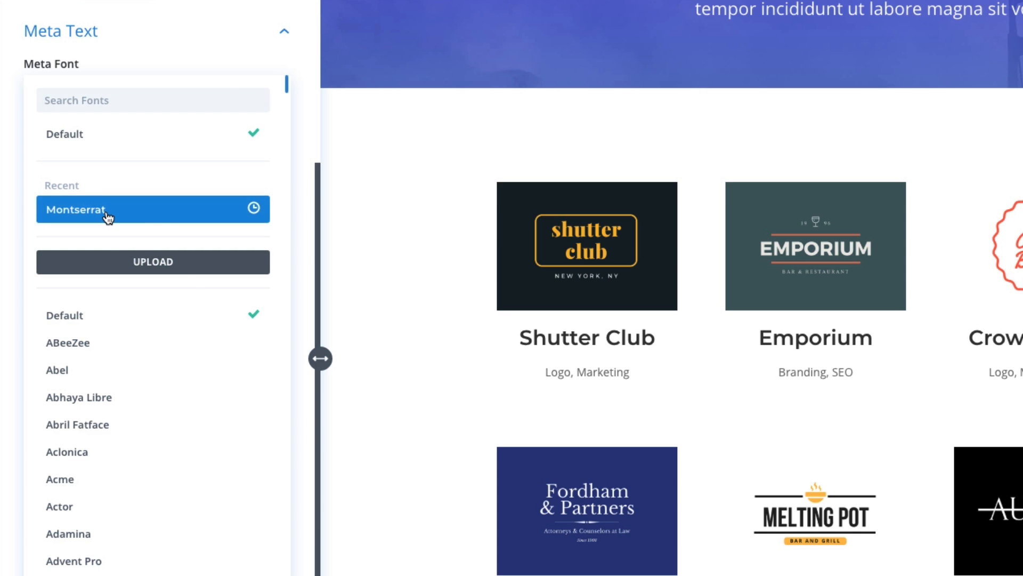
{"action": "left_click", "coordinate": [107, 218]}
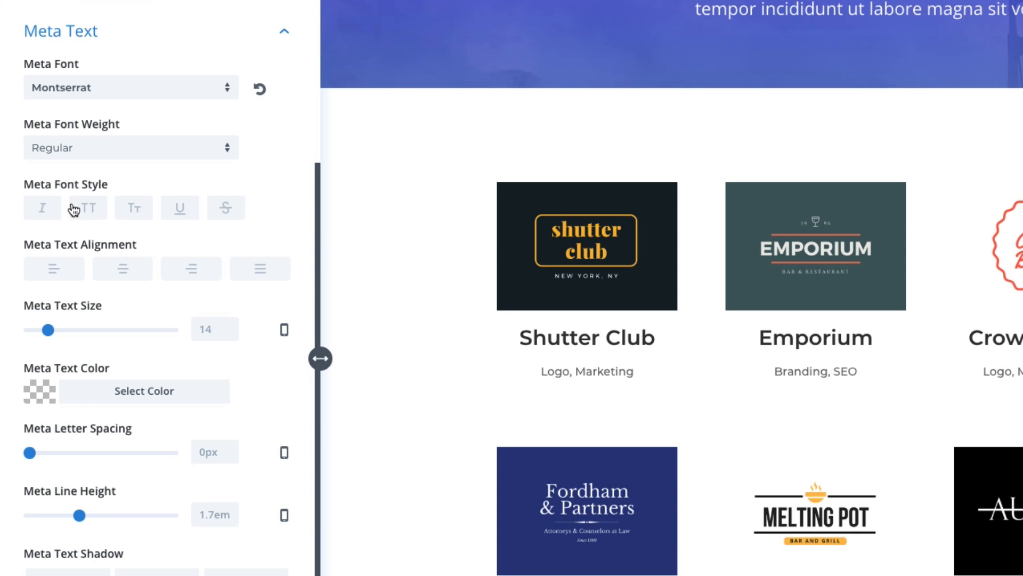
Try the Bold weight on the meta text and set the meta font weight to Semi Bold
{"action": "left_click", "coordinate": [106, 155]}
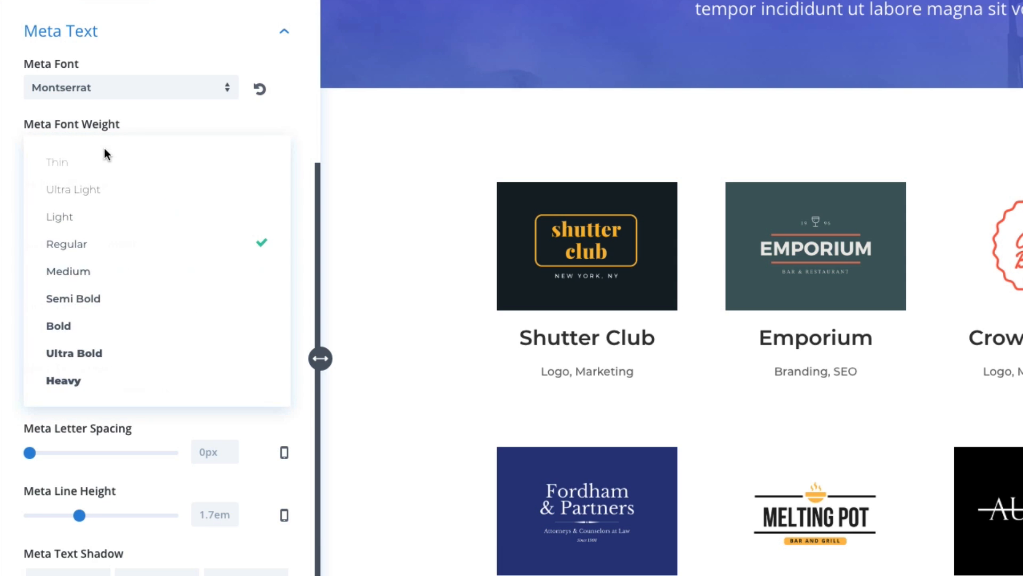
{"action": "left_click", "coordinate": [99, 319]}
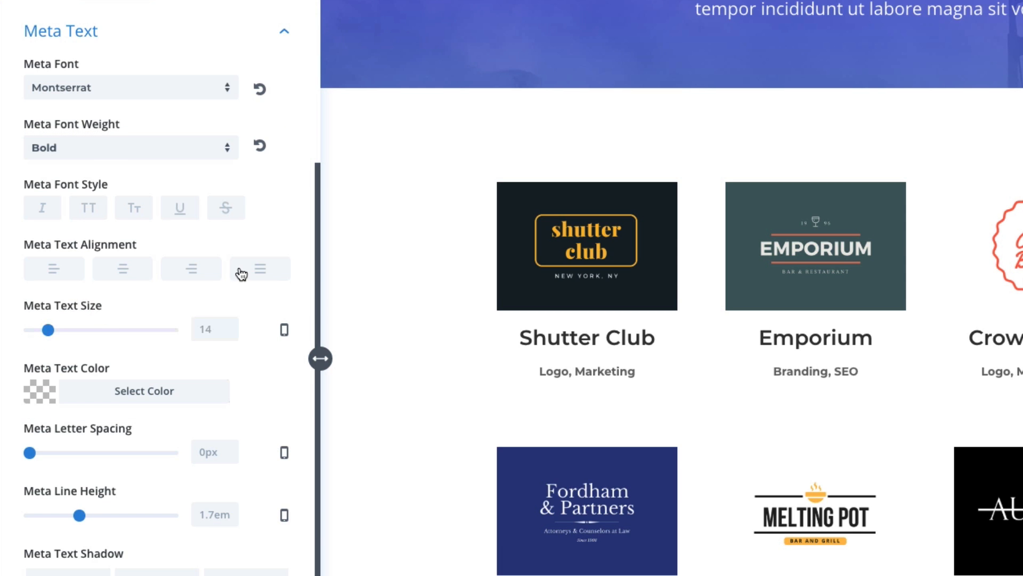
{"action": "left_click", "coordinate": [101, 160]}
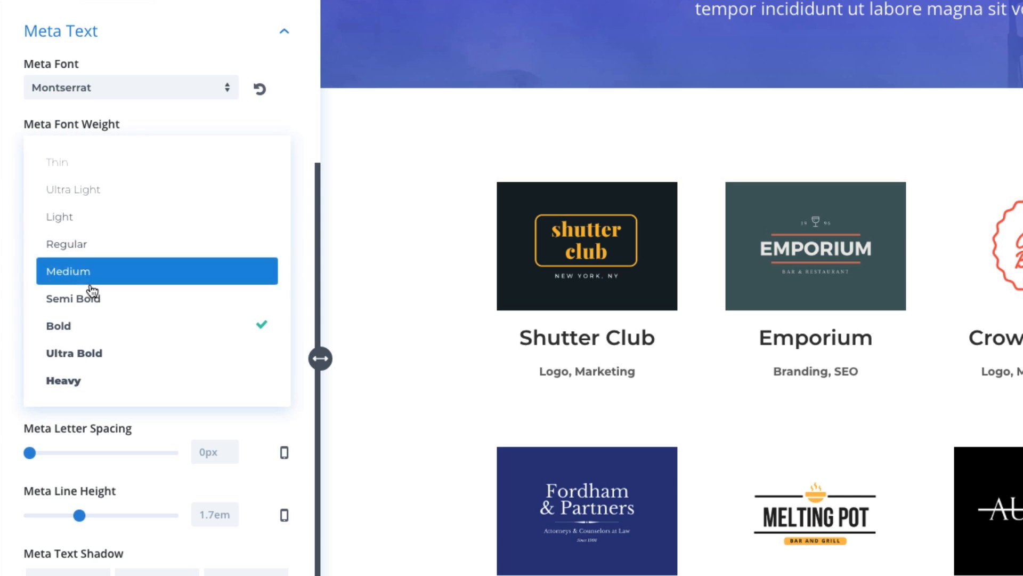
{"action": "left_click", "coordinate": [89, 308]}
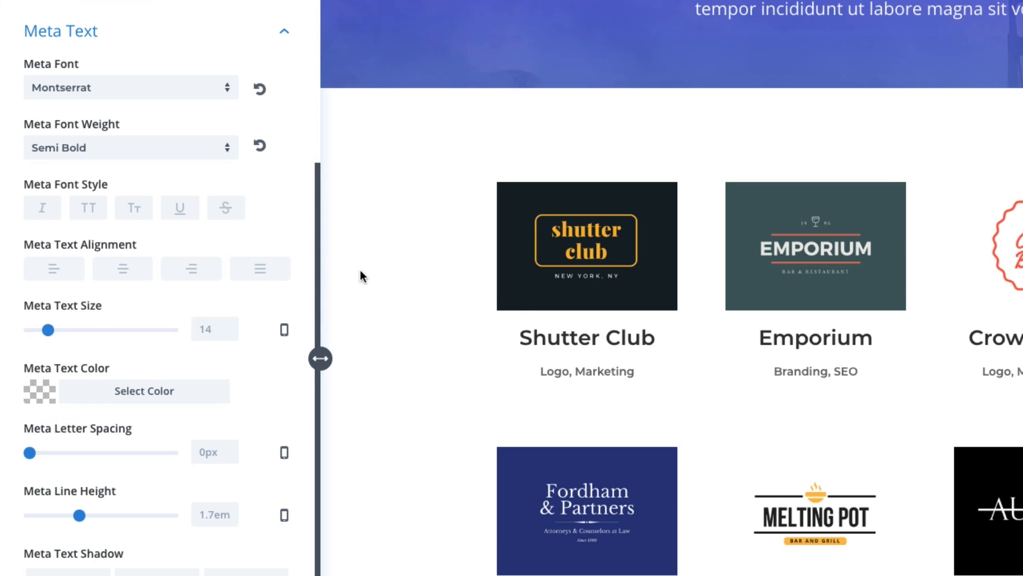
Set the meta line height to 1em
{"action": "scroll", "coordinate": [192, 316], "scroll_direction": "down", "scroll_amount": 2}
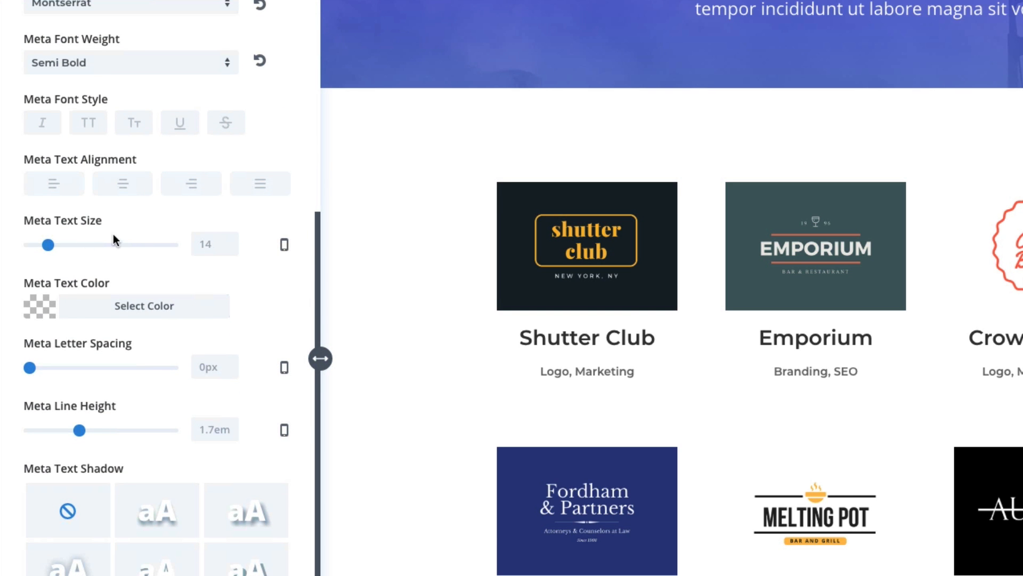
{"action": "scroll", "coordinate": [153, 272], "scroll_direction": "down", "scroll_amount": 3}
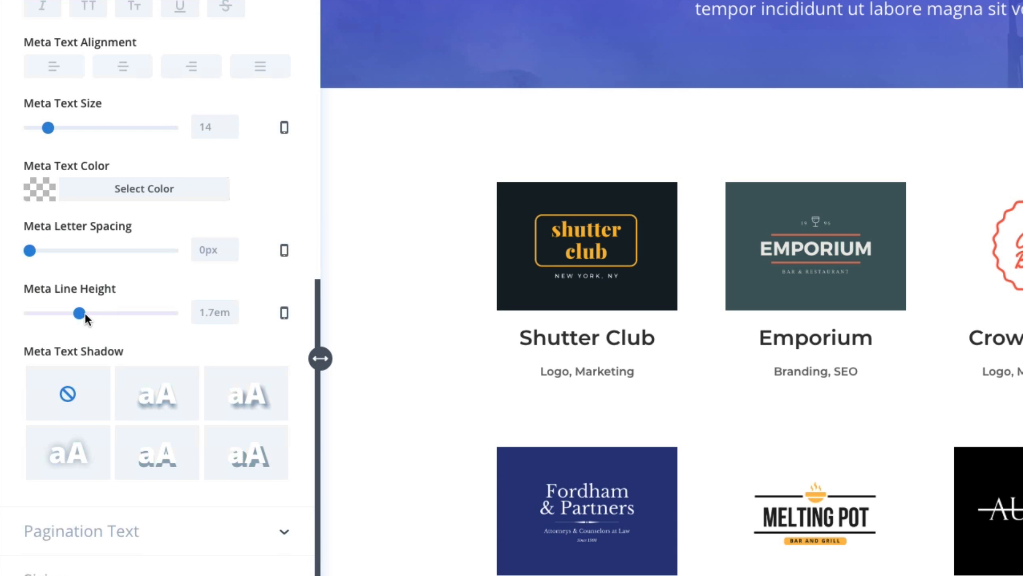
{"action": "left_click_drag", "start_coordinate": [80, 312], "coordinate": [31, 312]}
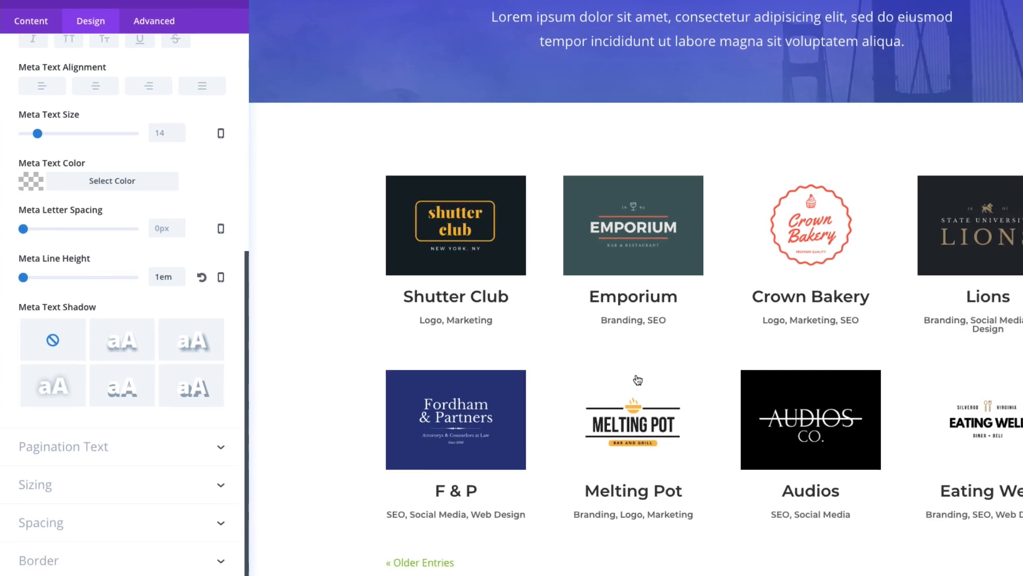
Open the pagination text settings and set the pagination font to Montserrat
{"action": "scroll", "coordinate": [160, 338], "scroll_direction": "down", "scroll_amount": 1}
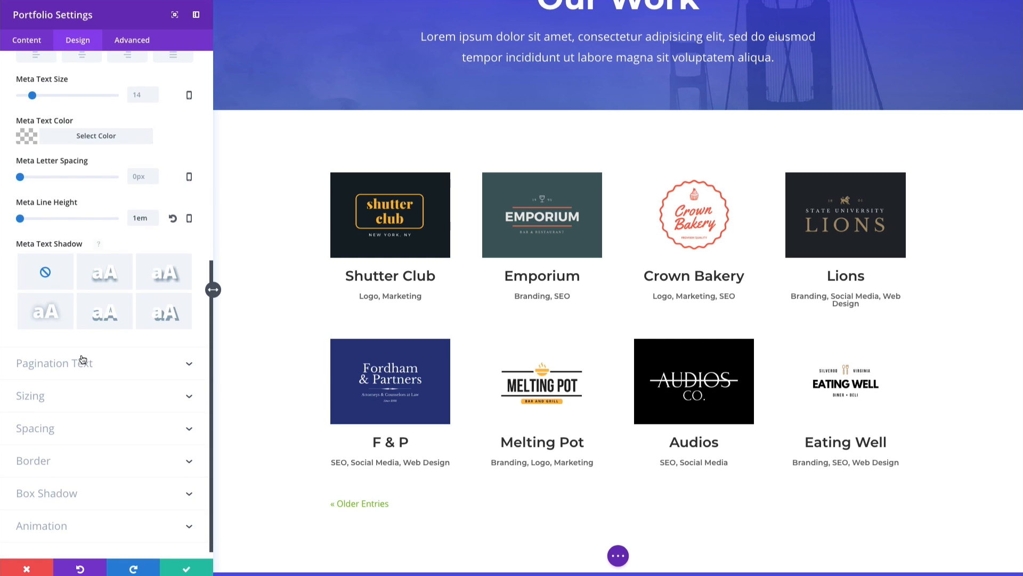
{"action": "left_click", "coordinate": [53, 364]}
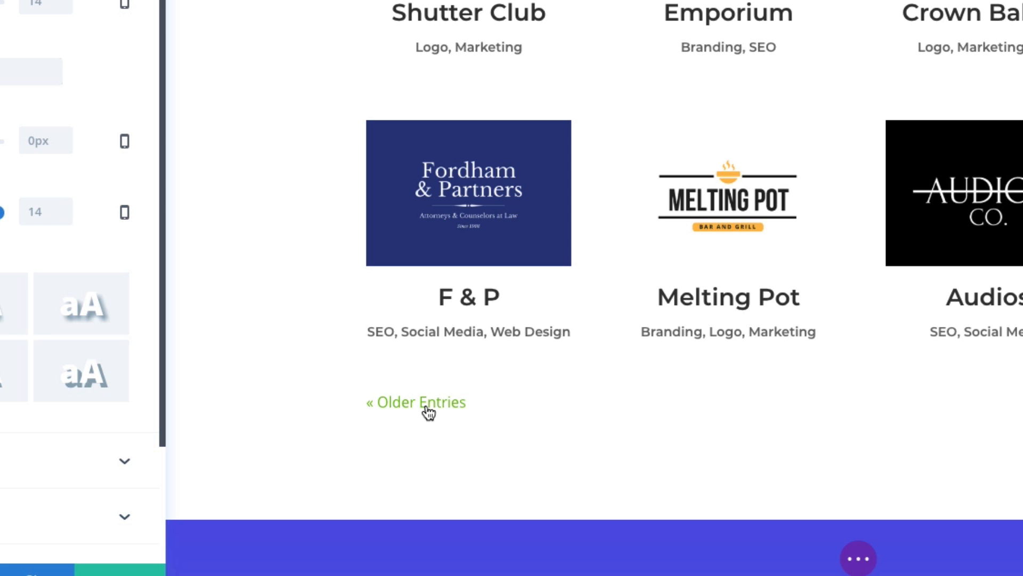
{"action": "mouse_move", "coordinate": [165, 103]}
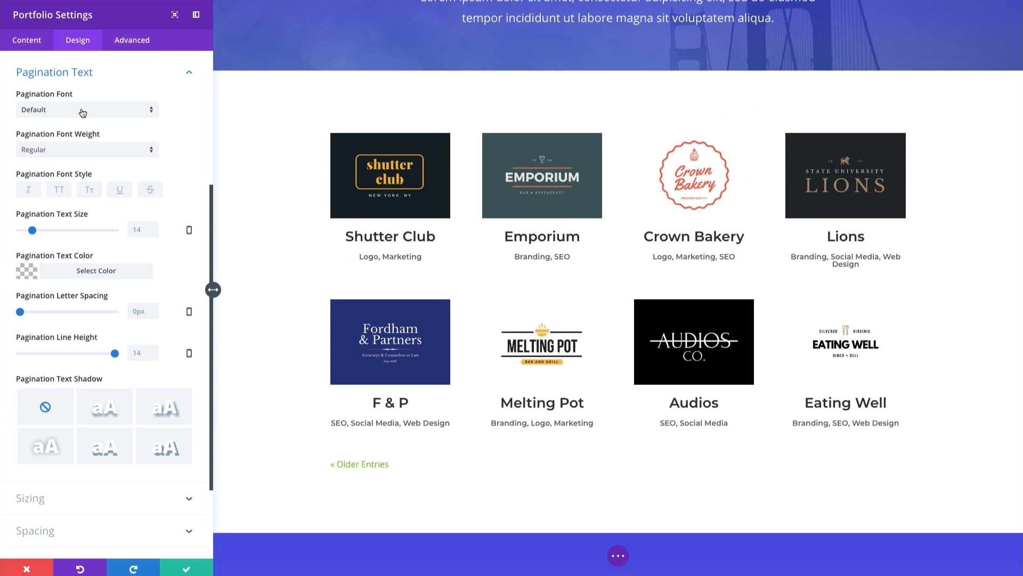
{"action": "left_click", "coordinate": [83, 111]}
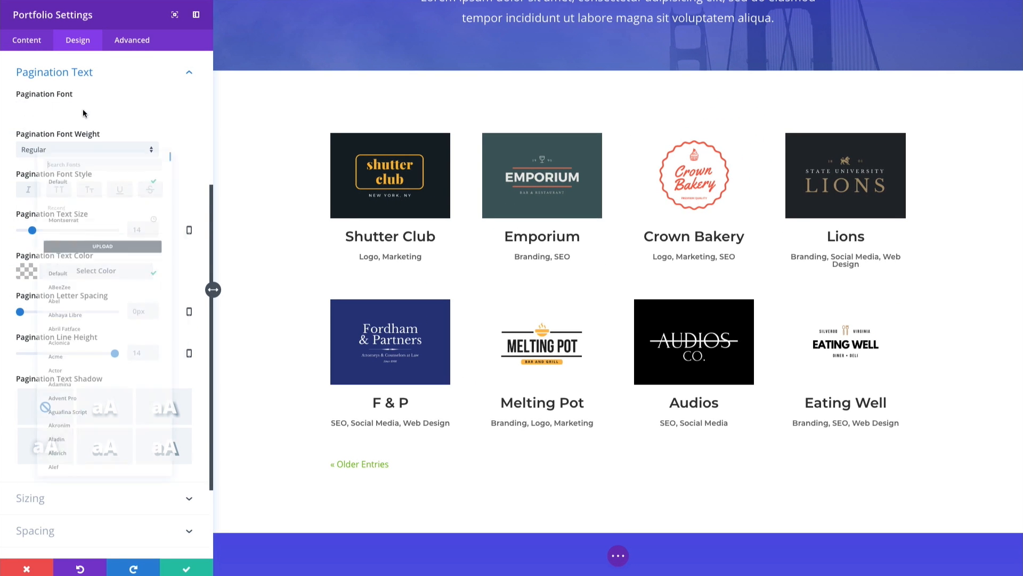
{"action": "left_click", "coordinate": [74, 192]}
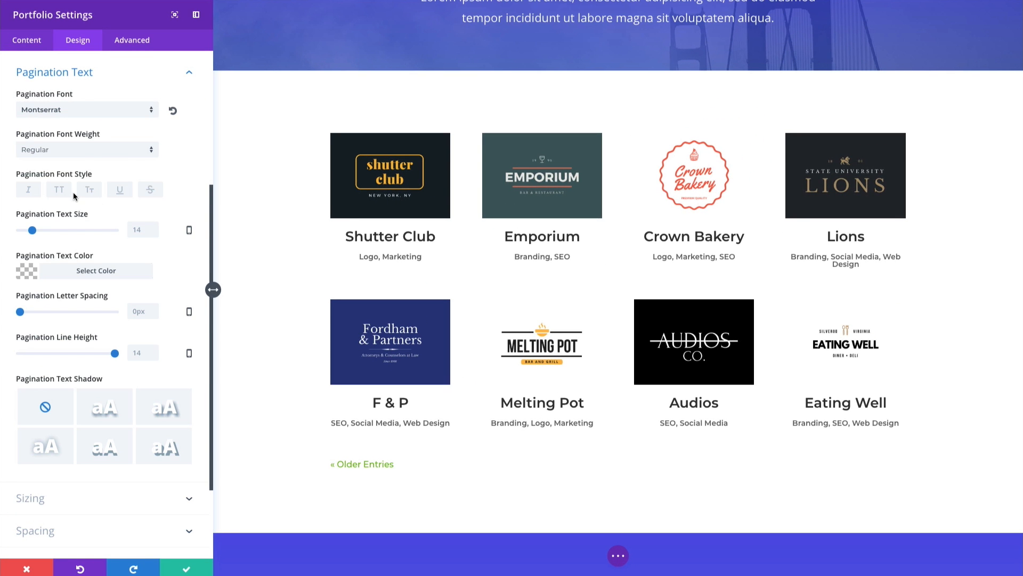
Try the underline font style on the pagination text and turn it off again
{"action": "scroll", "coordinate": [123, 169], "scroll_direction": "down", "scroll_amount": 3}
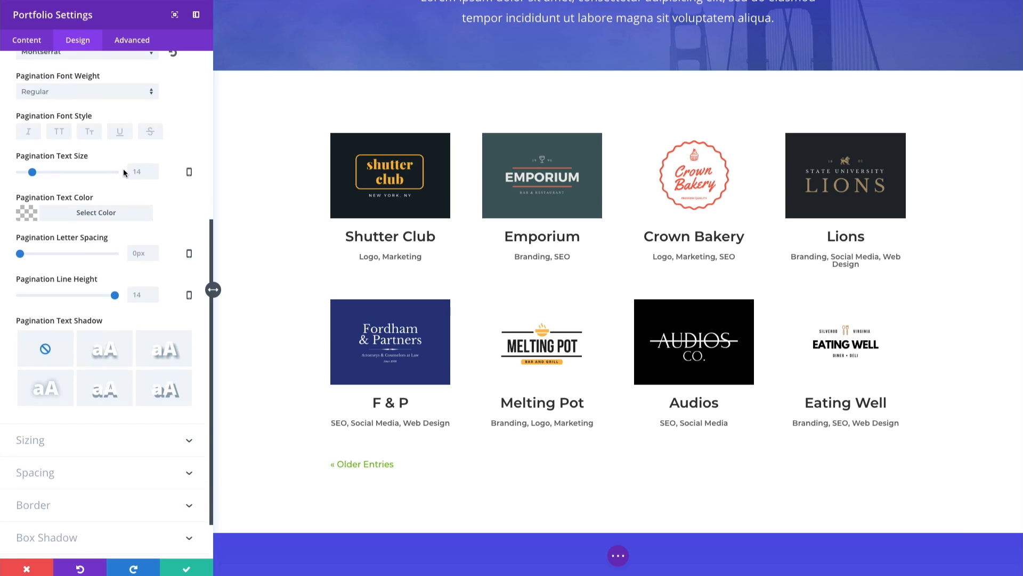
{"action": "scroll", "coordinate": [129, 221], "scroll_direction": "up", "scroll_amount": 2}
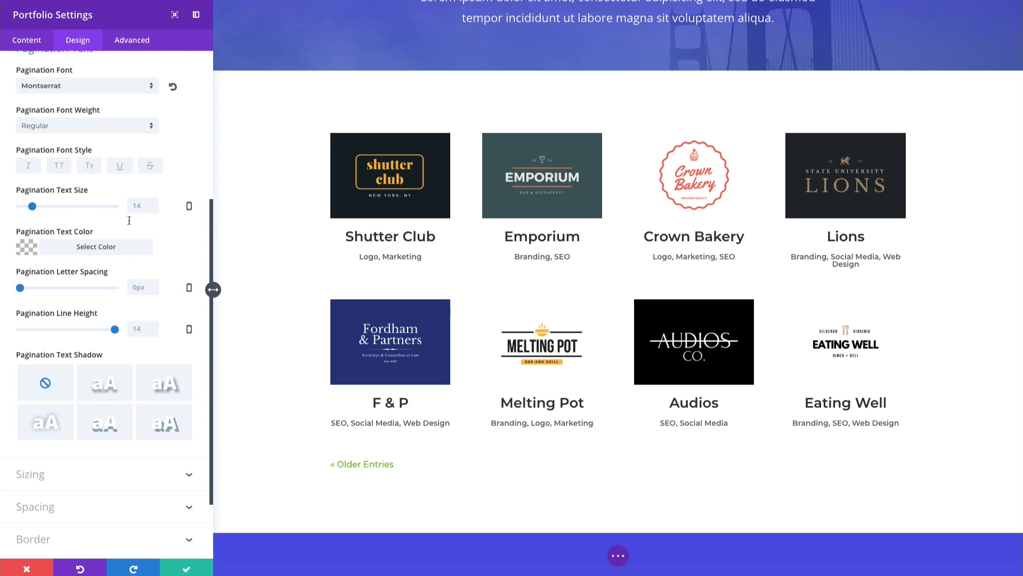
{"action": "scroll", "coordinate": [129, 215], "scroll_direction": "down", "scroll_amount": 2}
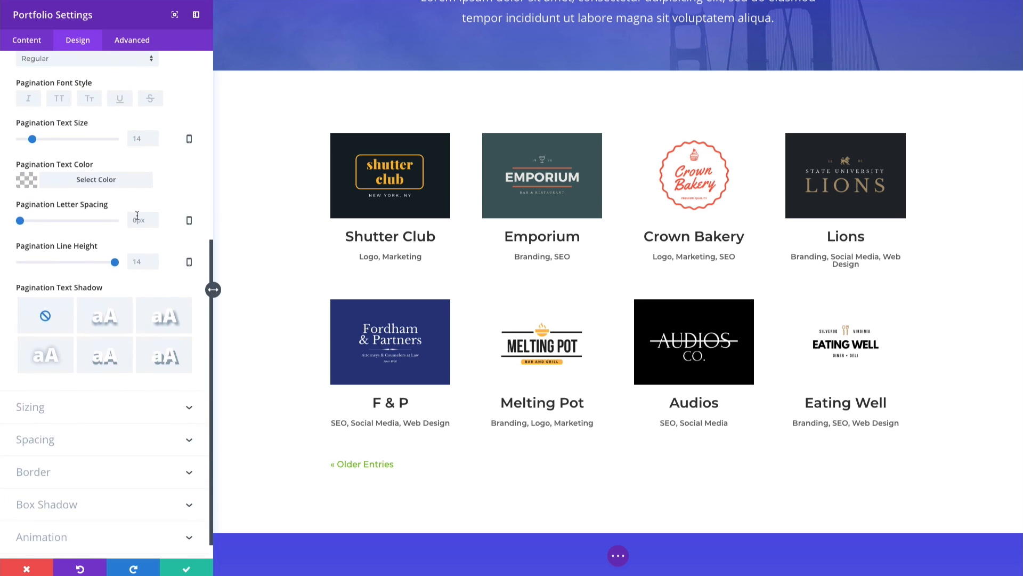
{"action": "scroll", "coordinate": [96, 215], "scroll_direction": "up", "scroll_amount": 2}
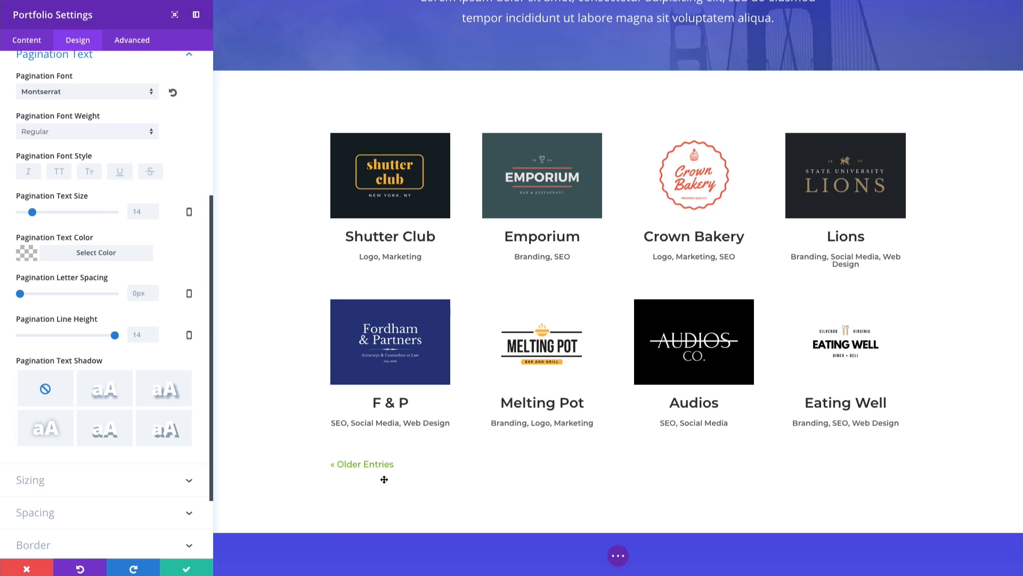
{"action": "left_click", "coordinate": [120, 172]}
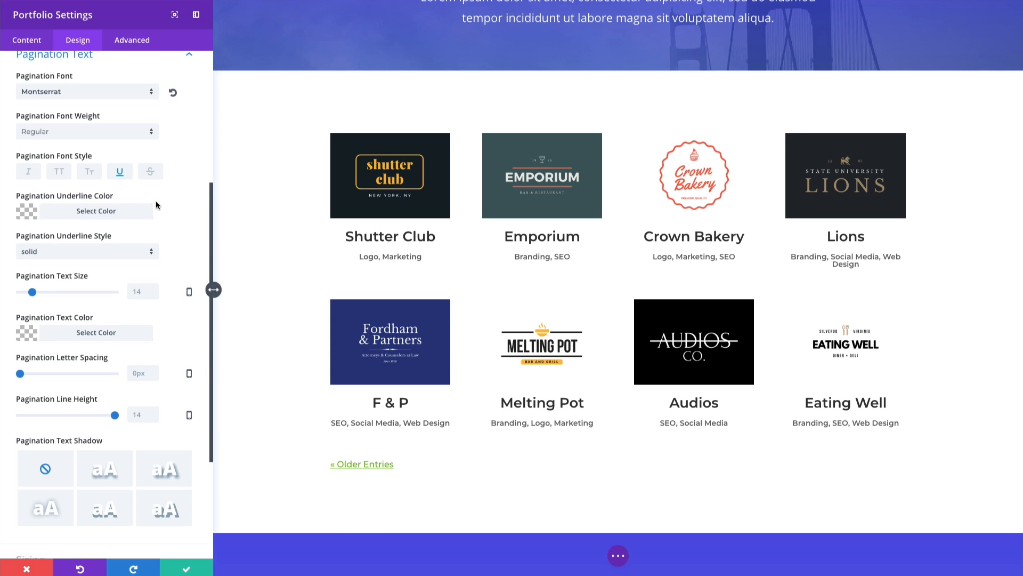
{"action": "left_click", "coordinate": [122, 176]}
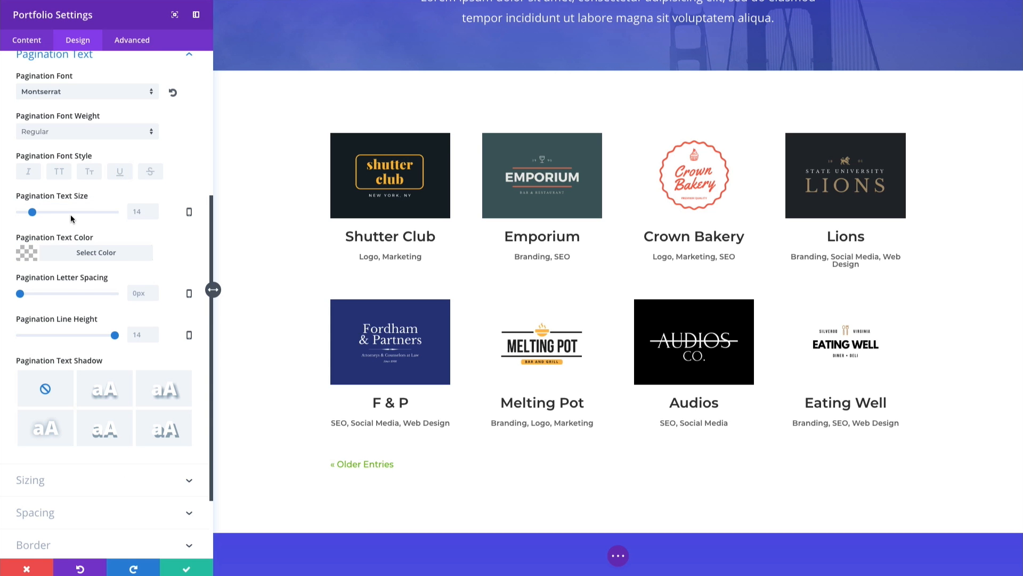
Try a 73% width with centre alignment on the portfolio module, and reset the width to its default
{"action": "scroll", "coordinate": [98, 243], "scroll_direction": "down", "scroll_amount": 2}
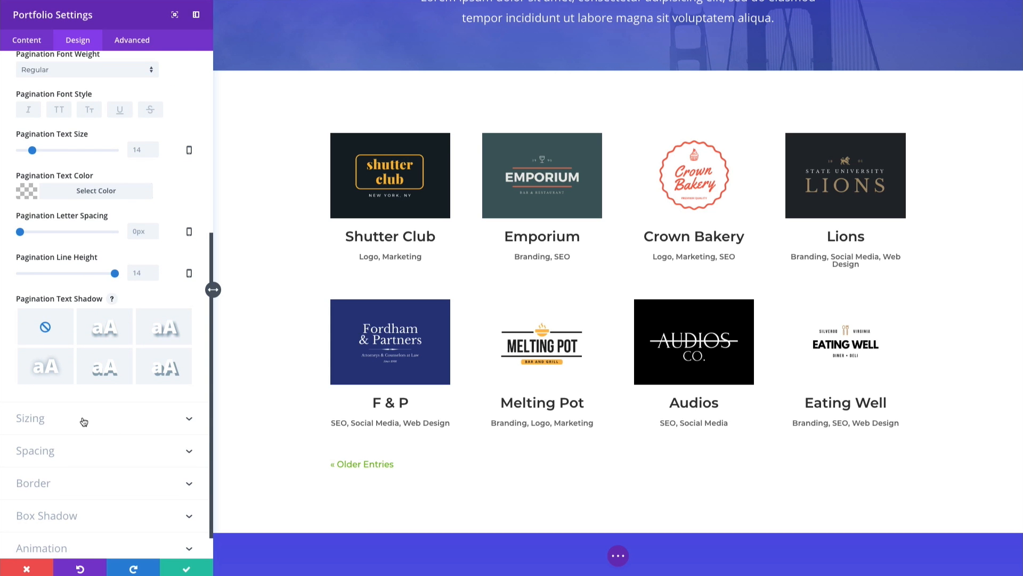
{"action": "left_click", "coordinate": [58, 421]}
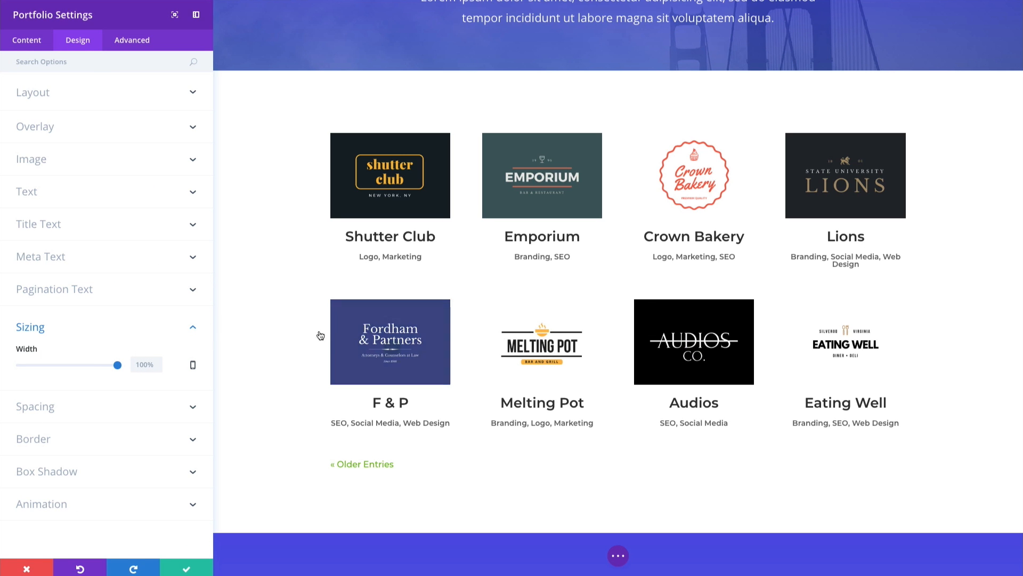
{"action": "left_click_drag", "start_coordinate": [119, 364], "coordinate": [88, 364]}
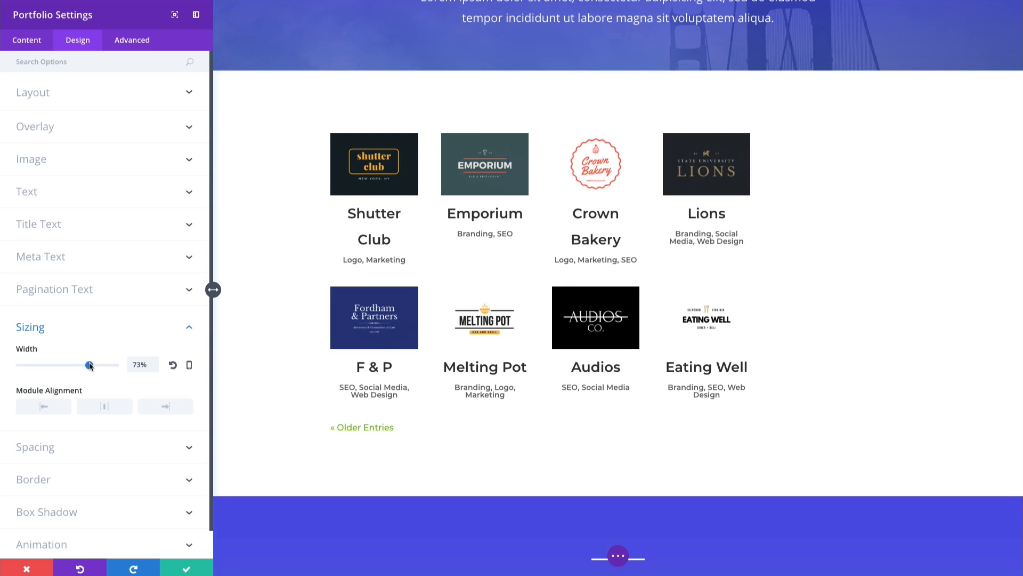
{"action": "left_click", "coordinate": [114, 412]}
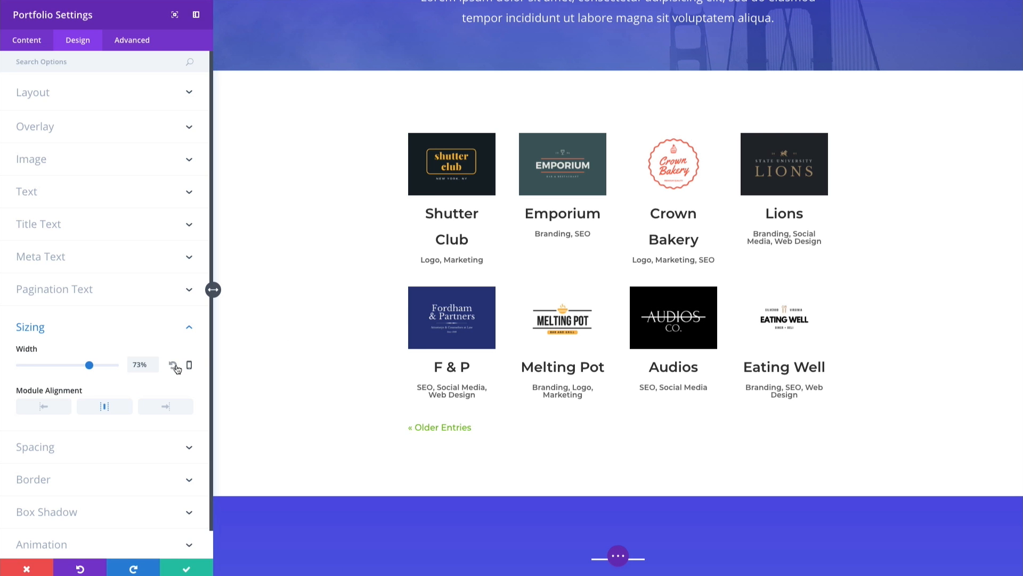
{"action": "left_click", "coordinate": [174, 366]}
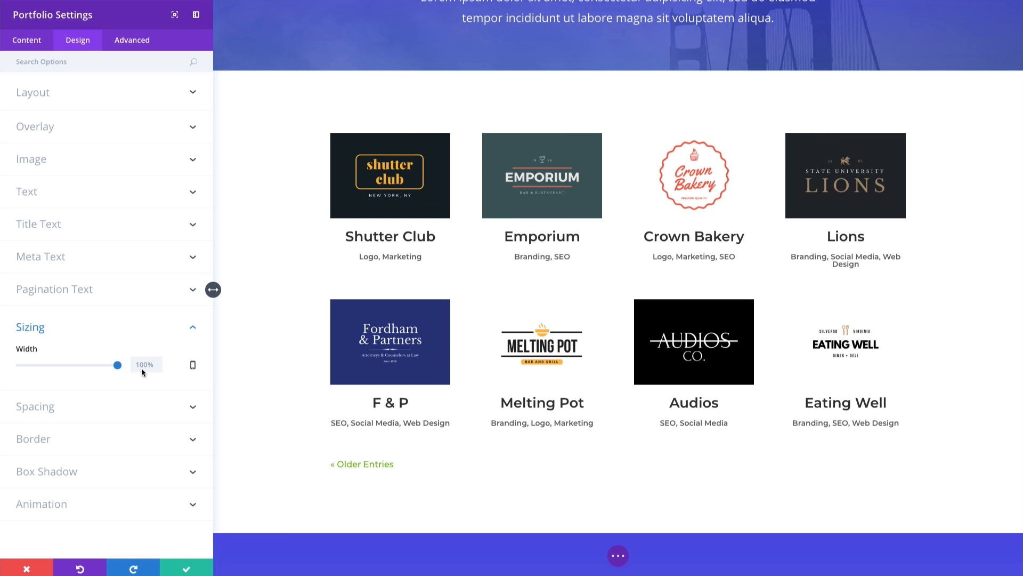
View the spacing options and try a 2px border width around the portfolio items
{"action": "left_click", "coordinate": [133, 403]}
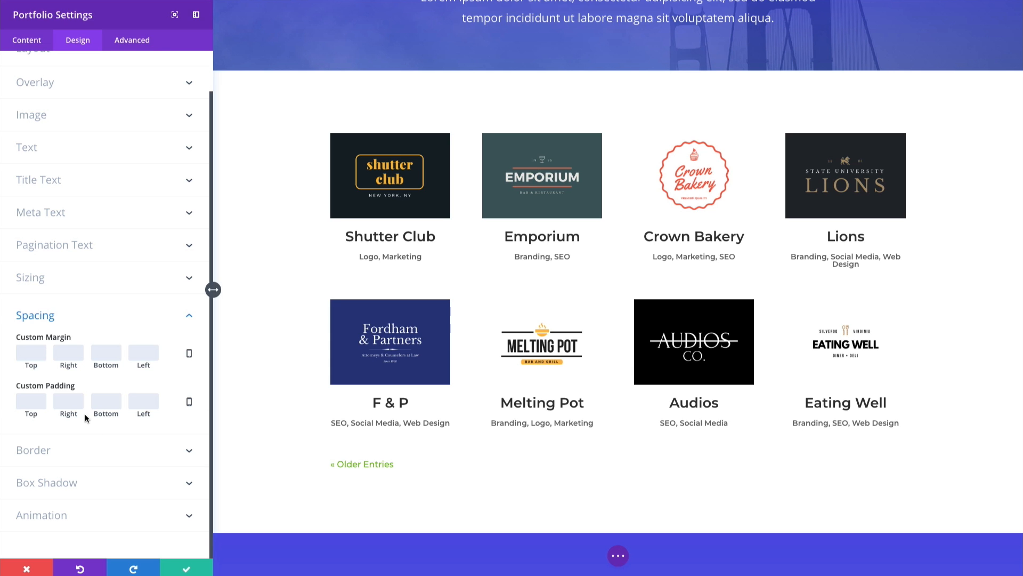
{"action": "left_click", "coordinate": [70, 456]}
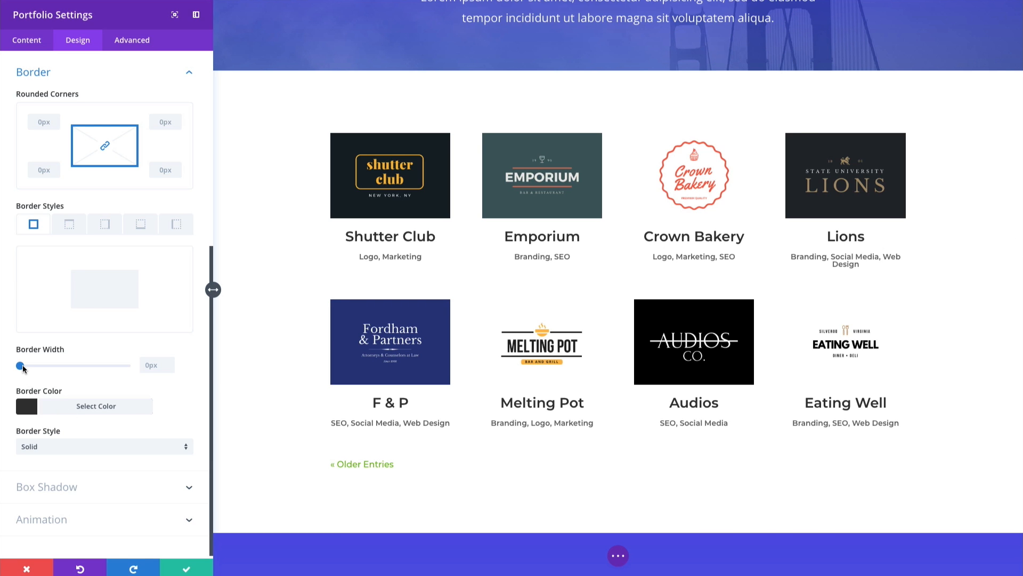
{"action": "left_click_drag", "start_coordinate": [23, 367], "coordinate": [24, 367]}
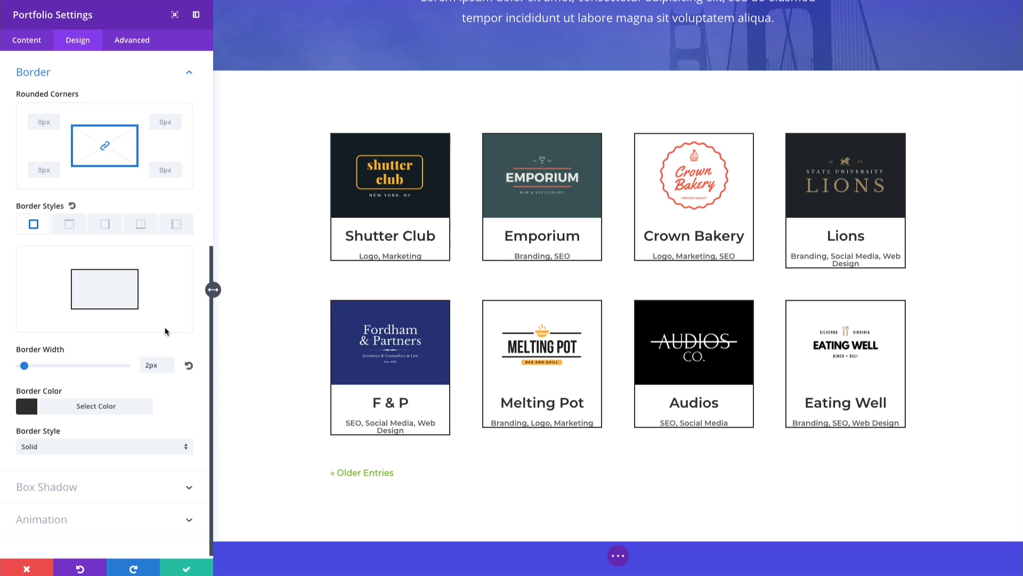
Reopen the meta text settings and try to lower the meta line height below 1em
{"action": "scroll", "coordinate": [176, 169], "scroll_direction": "up", "scroll_amount": 1}
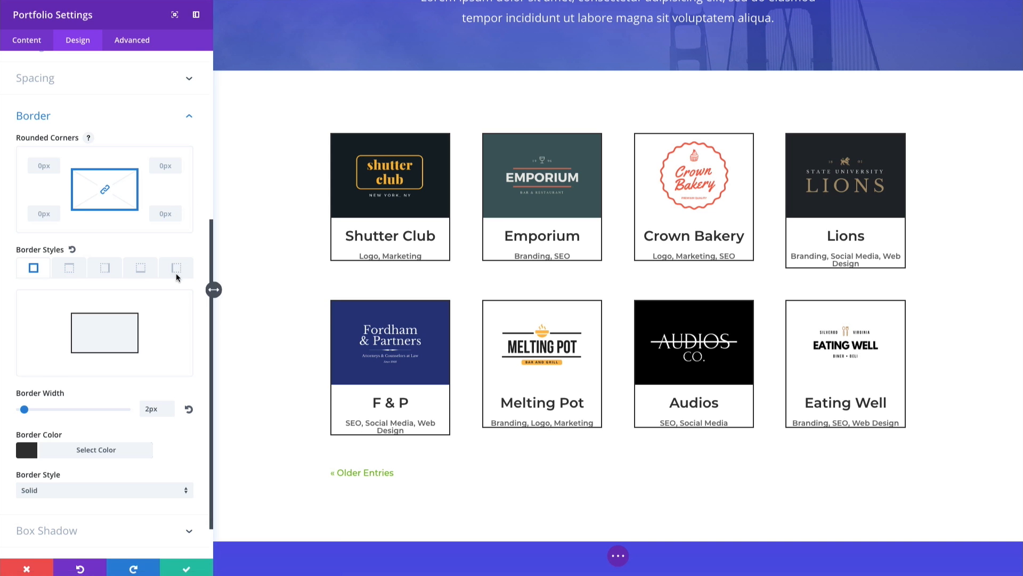
{"action": "scroll", "coordinate": [176, 273], "scroll_direction": "up", "scroll_amount": 4}
{"action": "scroll", "coordinate": [179, 273], "scroll_direction": "up", "scroll_amount": 3}
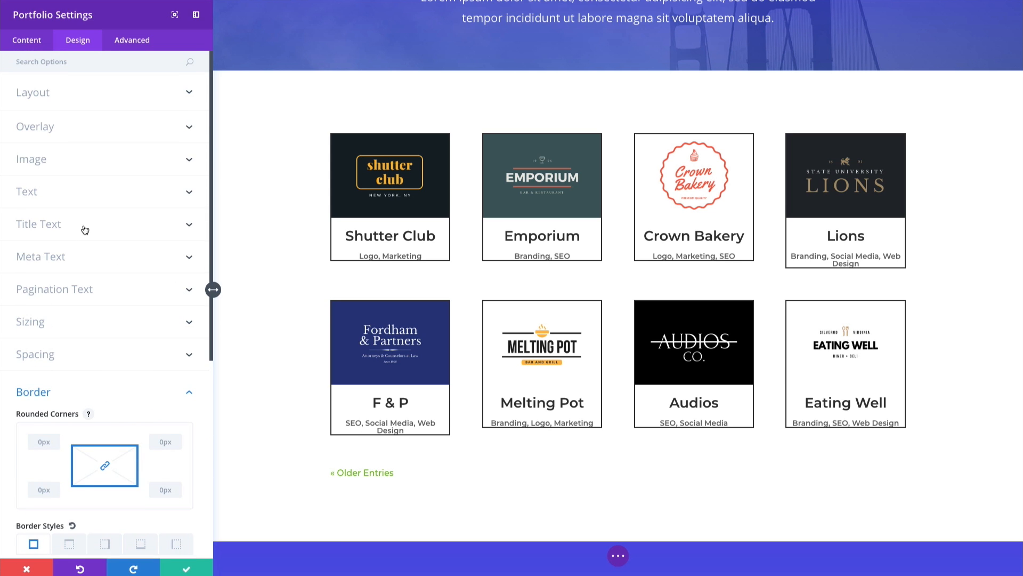
{"action": "left_click", "coordinate": [90, 258]}
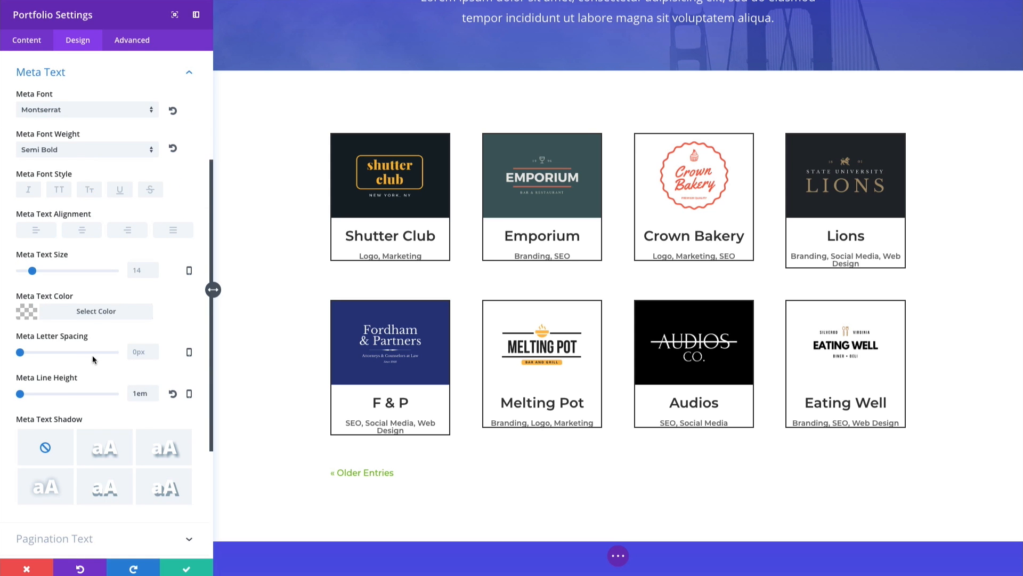
{"action": "mouse_move", "coordinate": [23, 395]}
{"action": "left_mouse_down"}
{"action": "mouse_move", "coordinate": [72, 400]}
{"action": "mouse_move", "coordinate": [14, 399]}
{"action": "left_mouse_up"}
Return to the border settings and reset the border width to its default
{"action": "scroll", "coordinate": [113, 358], "scroll_direction": "down", "scroll_amount": 4}
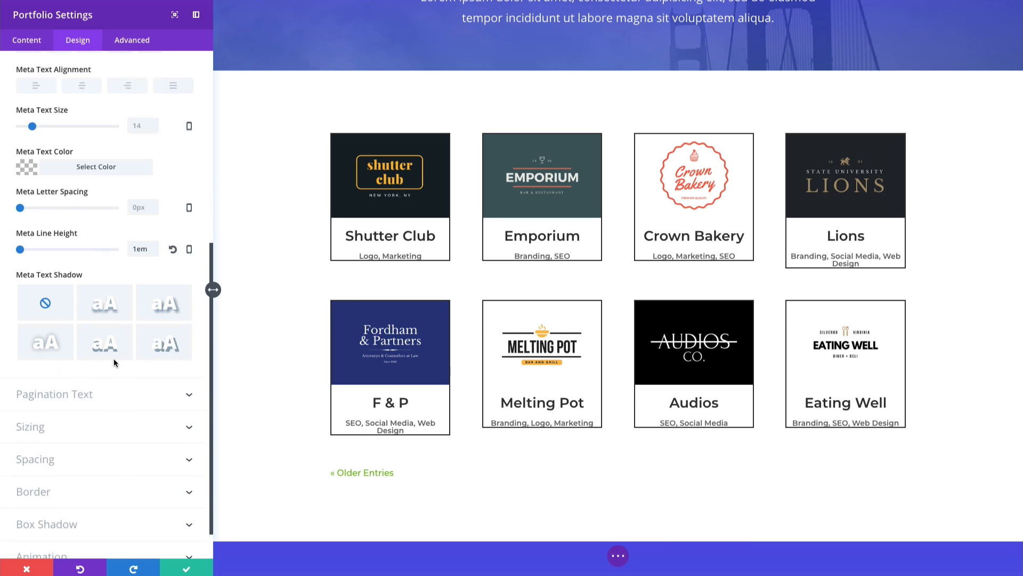
{"action": "left_click", "coordinate": [85, 456]}
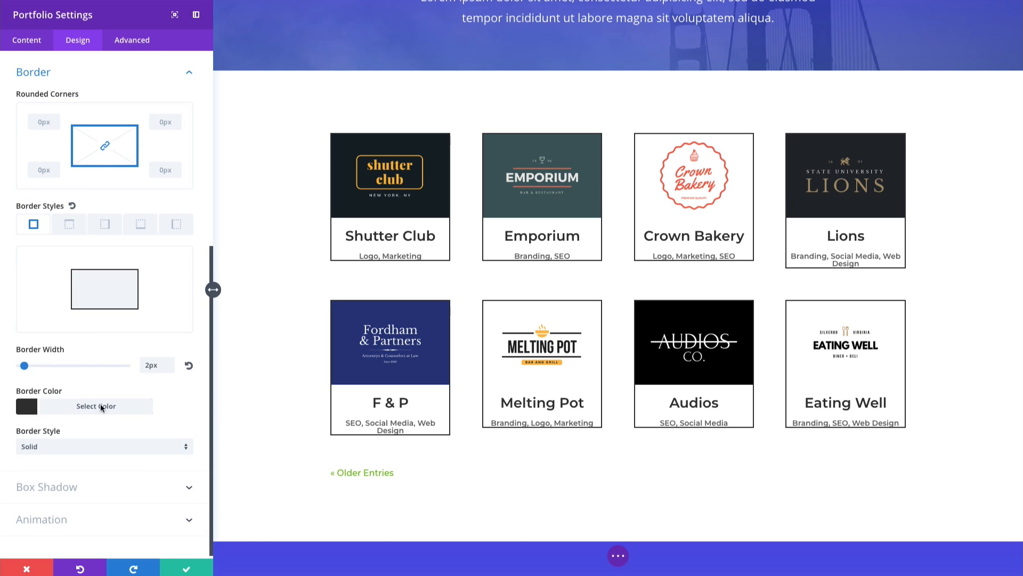
{"action": "left_click", "coordinate": [190, 367]}
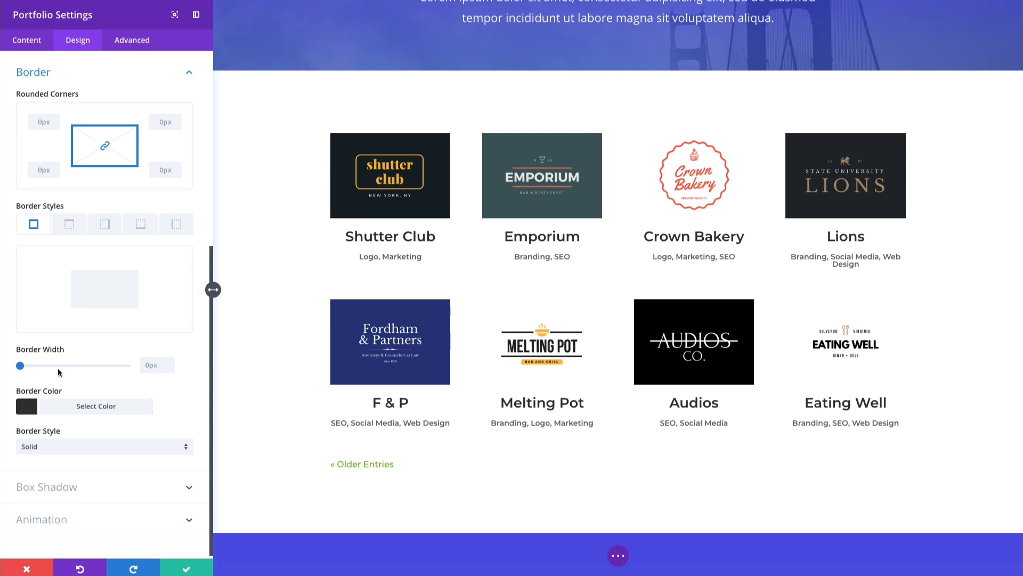
Try the first box shadow preset on the portfolio module and remove the shadow again
{"action": "left_click", "coordinate": [86, 487]}
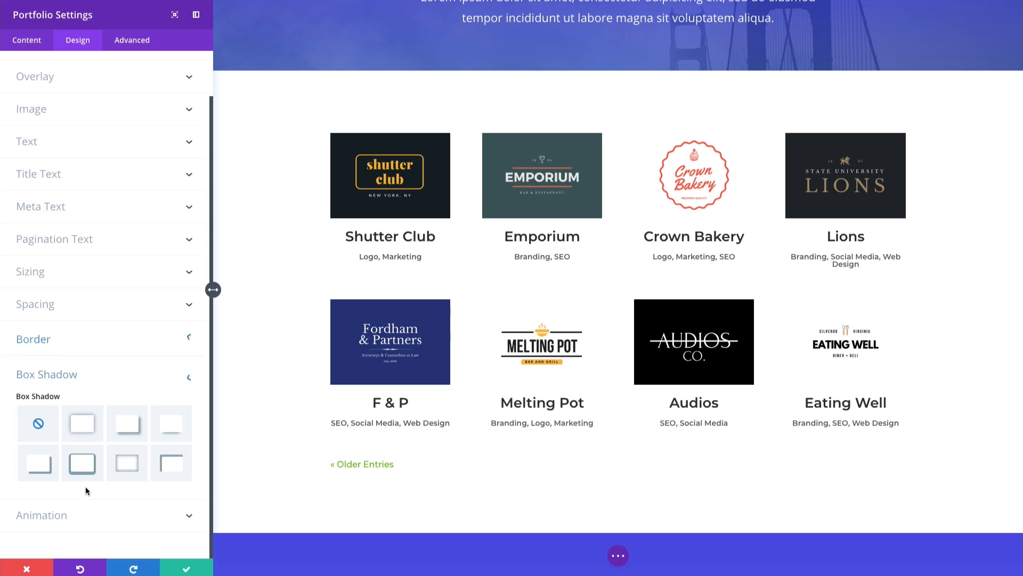
{"action": "left_click", "coordinate": [98, 426]}
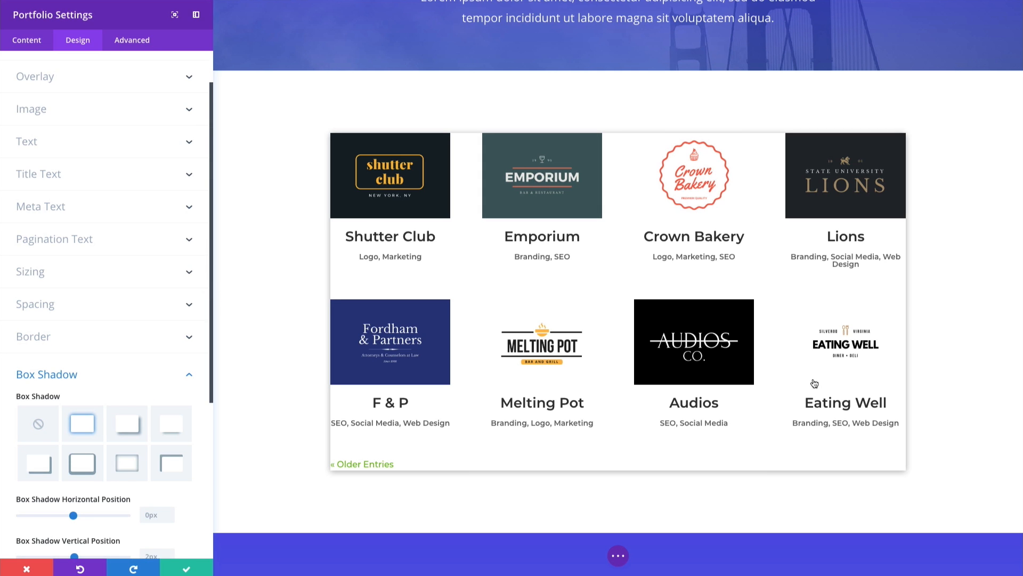
{"action": "left_click", "coordinate": [45, 429]}
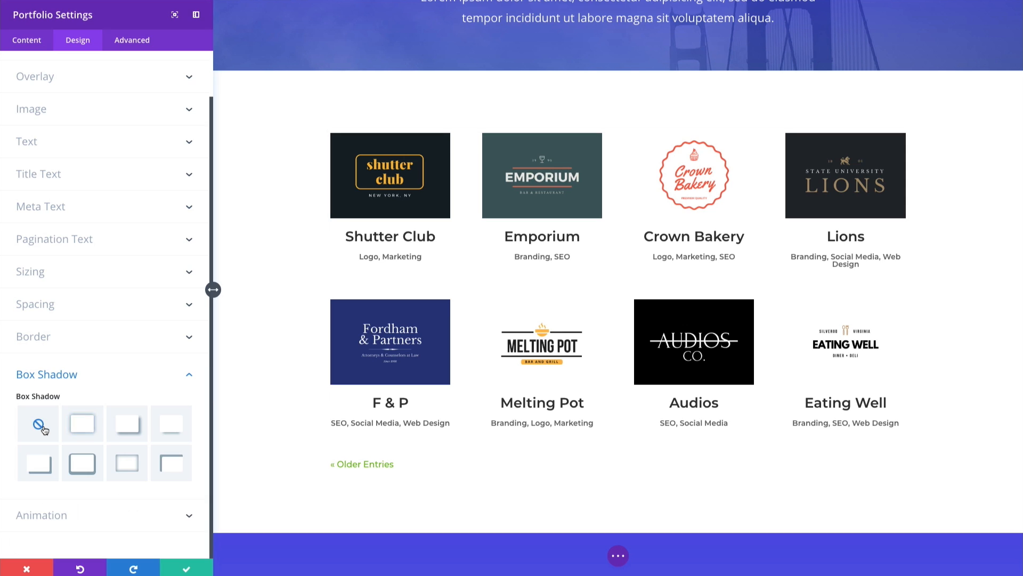
Look over the animation styles and open the module's advanced CSS ID and class settings
{"action": "left_click", "coordinate": [88, 525]}
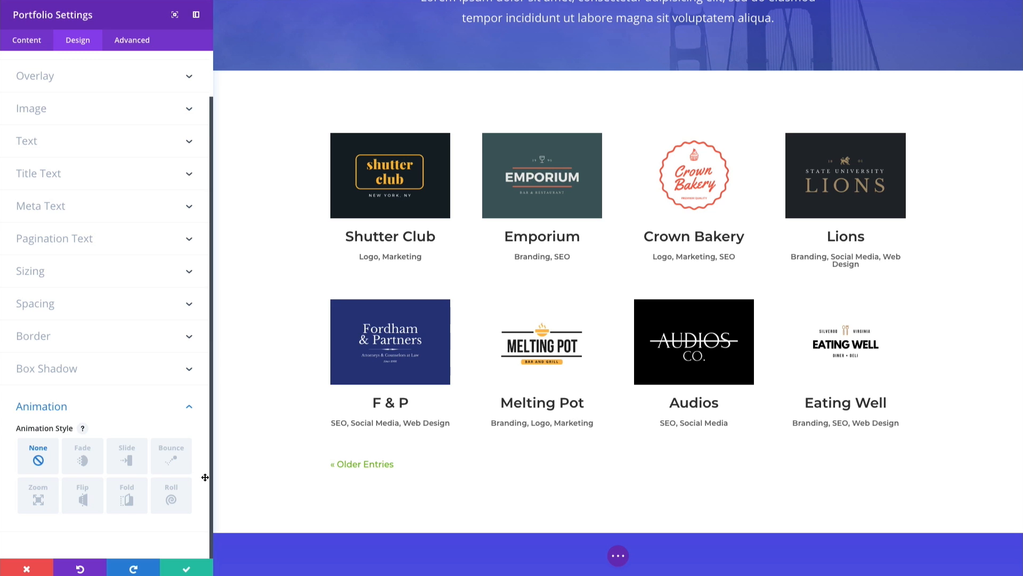
{"action": "left_click", "coordinate": [134, 469]}
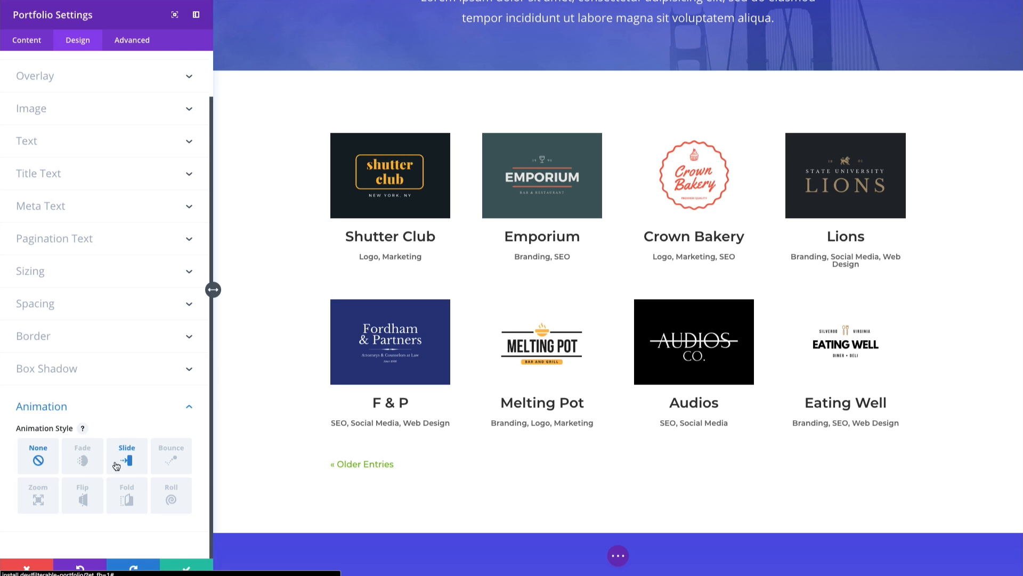
{"action": "left_click", "coordinate": [123, 44]}
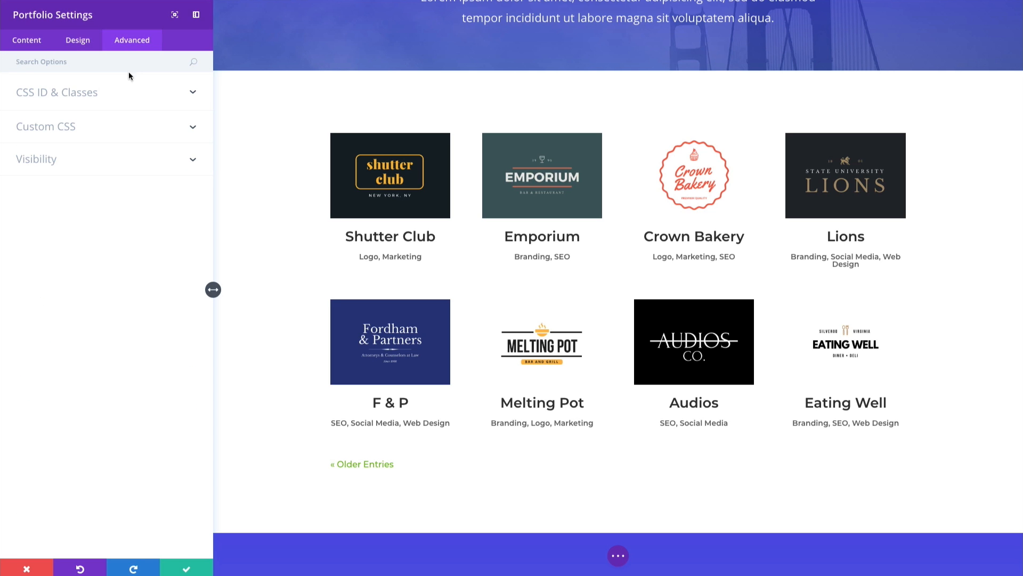
{"action": "left_click", "coordinate": [110, 100]}
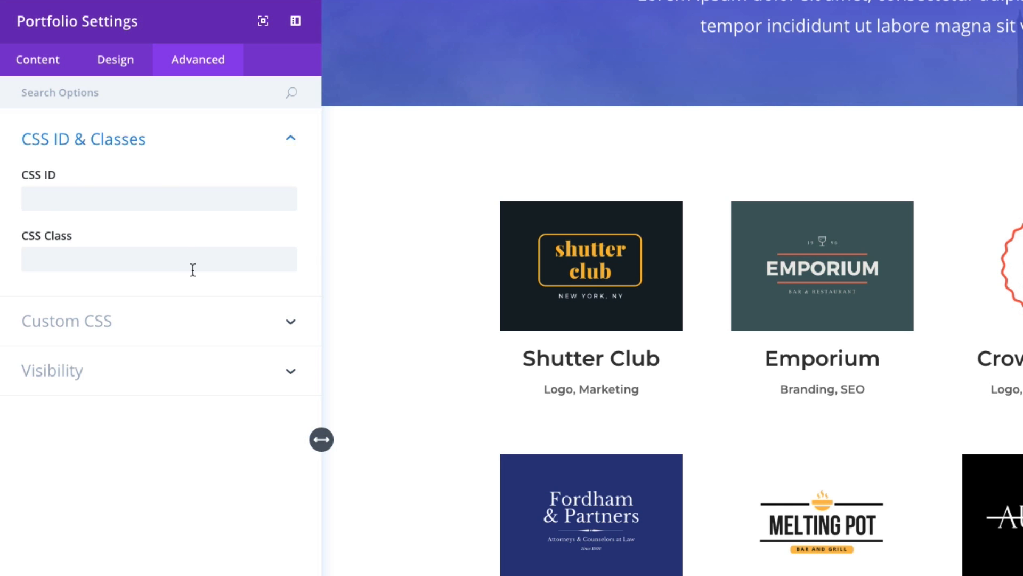
Open the module's custom CSS settings and examine the Before, Main Element, After, Portfolio Image and Overlay fields
{"action": "left_click", "coordinate": [171, 333]}
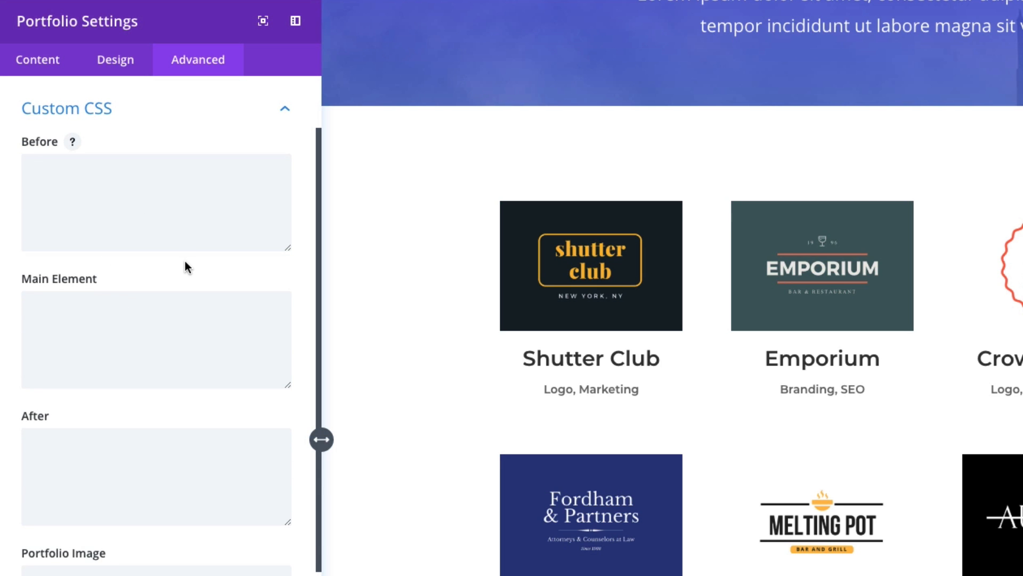
{"action": "left_click", "coordinate": [137, 206]}
{"action": "left_click", "coordinate": [139, 322]}
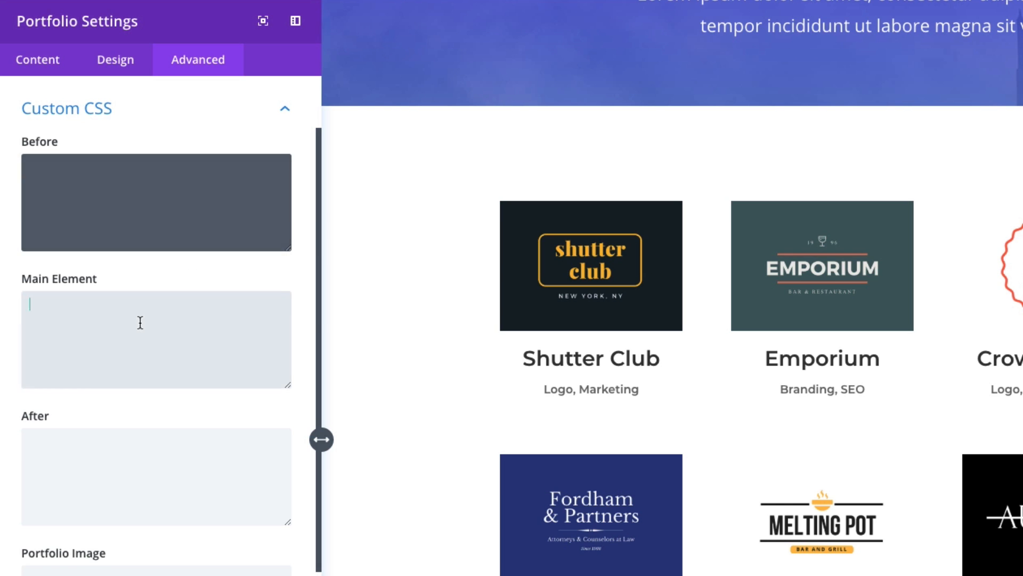
{"action": "left_click", "coordinate": [121, 440]}
{"action": "scroll", "coordinate": [122, 440], "scroll_direction": "down", "scroll_amount": 3}
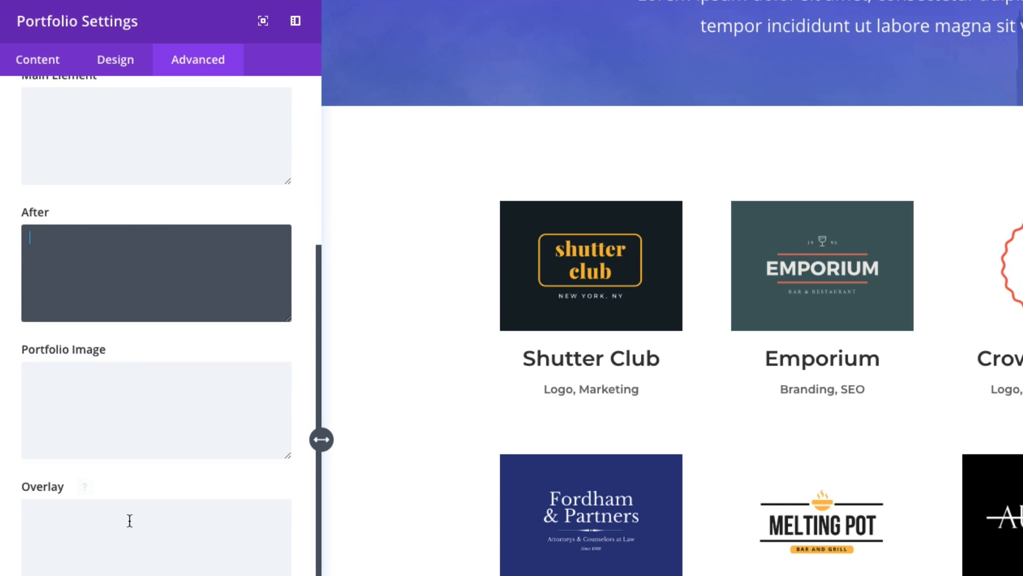
{"action": "left_click", "coordinate": [130, 520]}
{"action": "left_click", "coordinate": [120, 402]}
{"action": "left_click", "coordinate": [130, 549]}
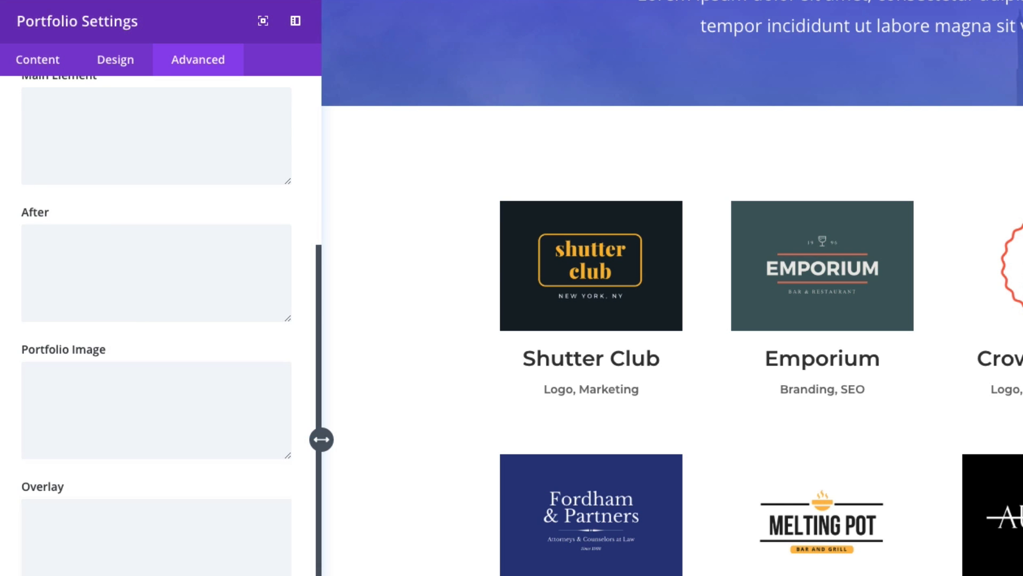
Look through the Overlay Icon and Portfolio Title custom CSS fields and open the visibility options for disabling the module per device
{"action": "scroll", "coordinate": [151, 469], "scroll_direction": "down", "scroll_amount": 3}
{"action": "left_click", "coordinate": [151, 470]}
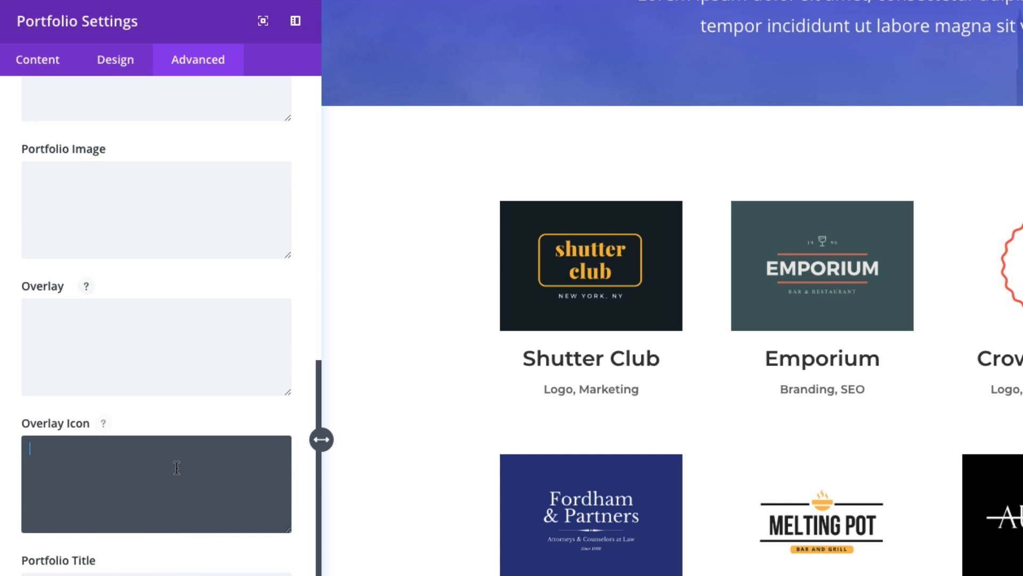
{"action": "scroll", "coordinate": [154, 538], "scroll_direction": "down", "scroll_amount": 1}
{"action": "left_click", "coordinate": [152, 553]}
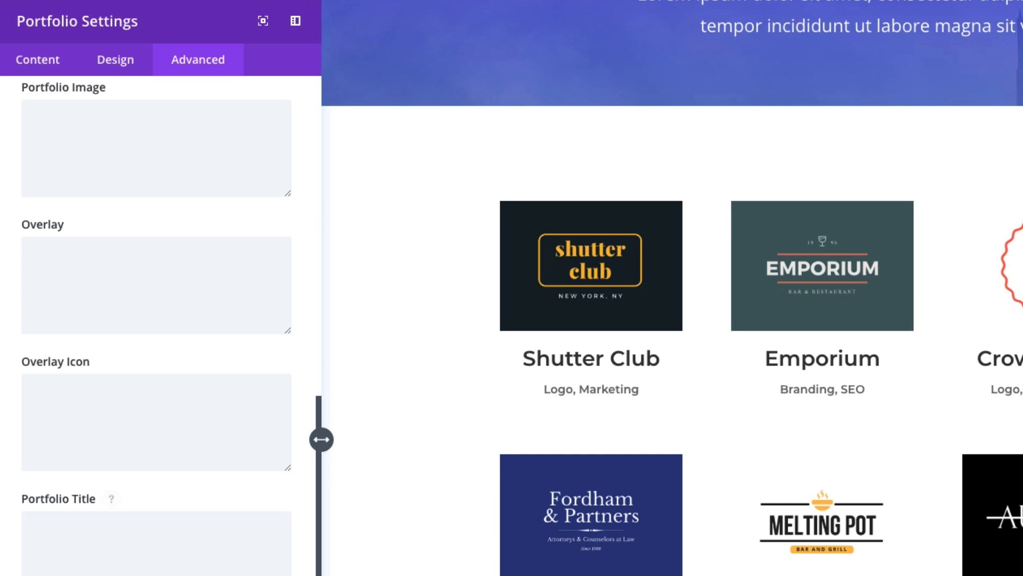
{"action": "scroll", "coordinate": [161, 325], "scroll_direction": "up", "scroll_amount": 10}
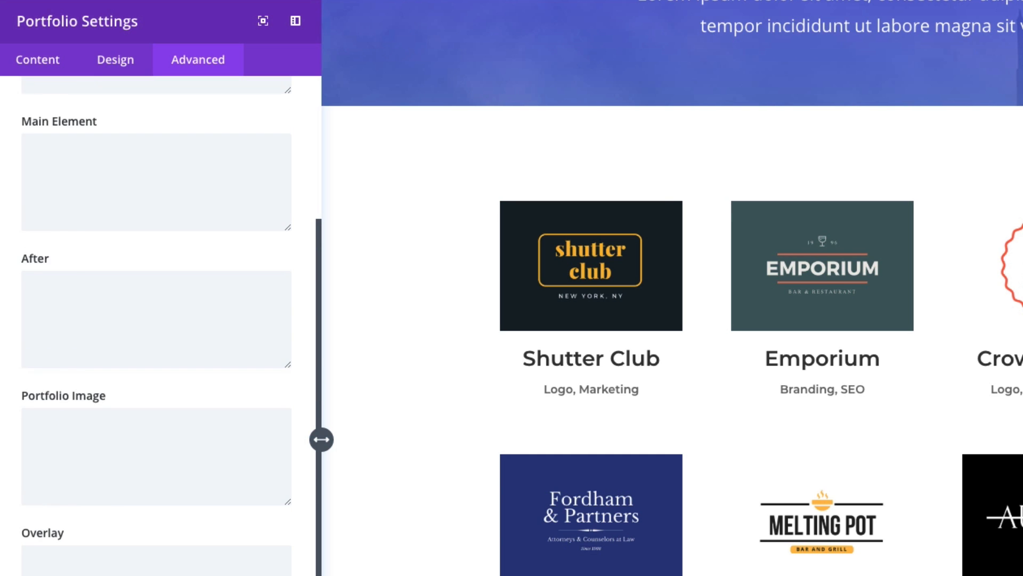
{"action": "scroll", "coordinate": [161, 325], "scroll_direction": "down", "scroll_amount": 10}
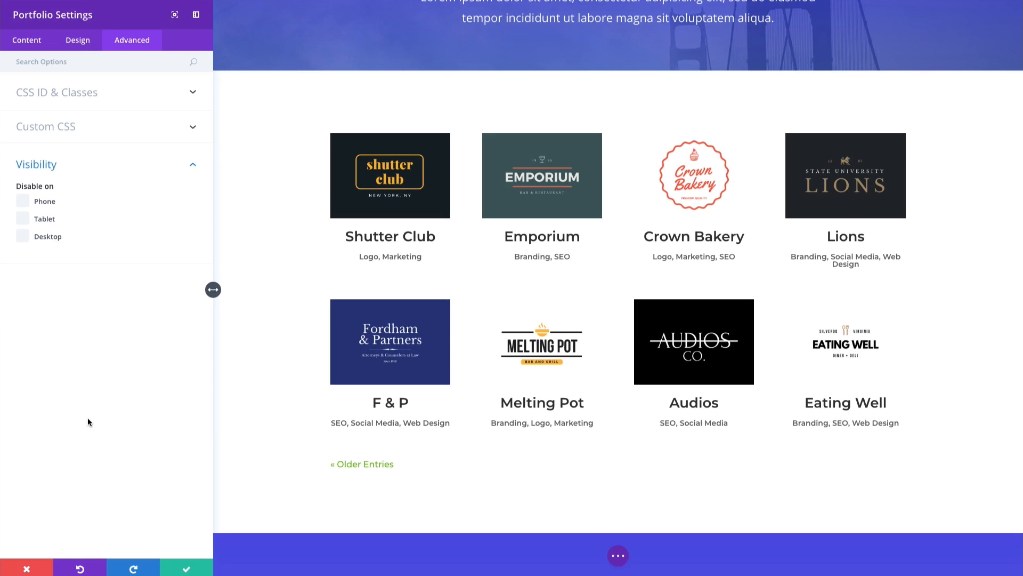
Save the portfolio module settings and review the Shutter Club project page down to its comment form
{"action": "left_click", "coordinate": [184, 568]}
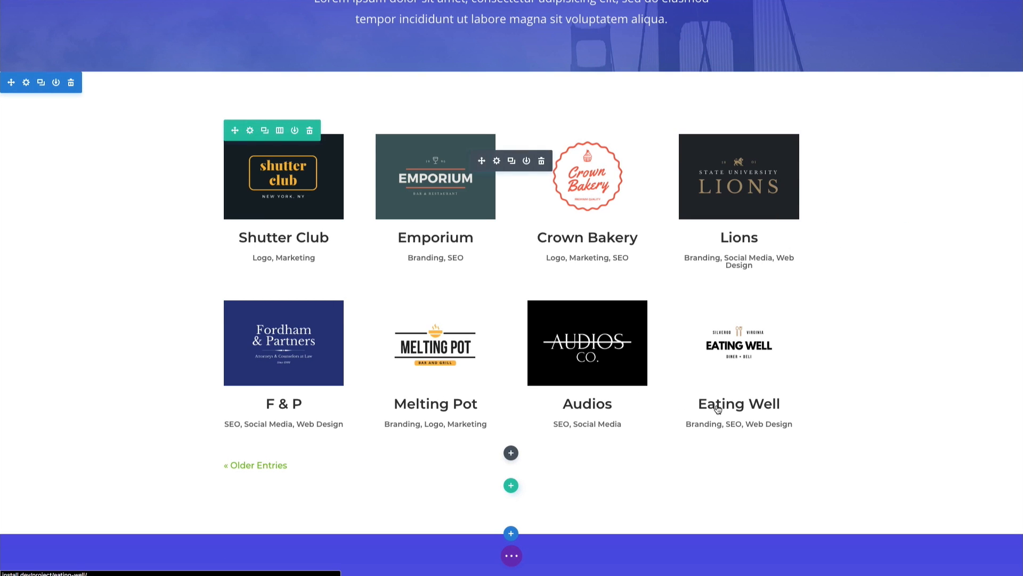
{"action": "scroll", "coordinate": [142, 183], "scroll_direction": "up", "scroll_amount": 2}
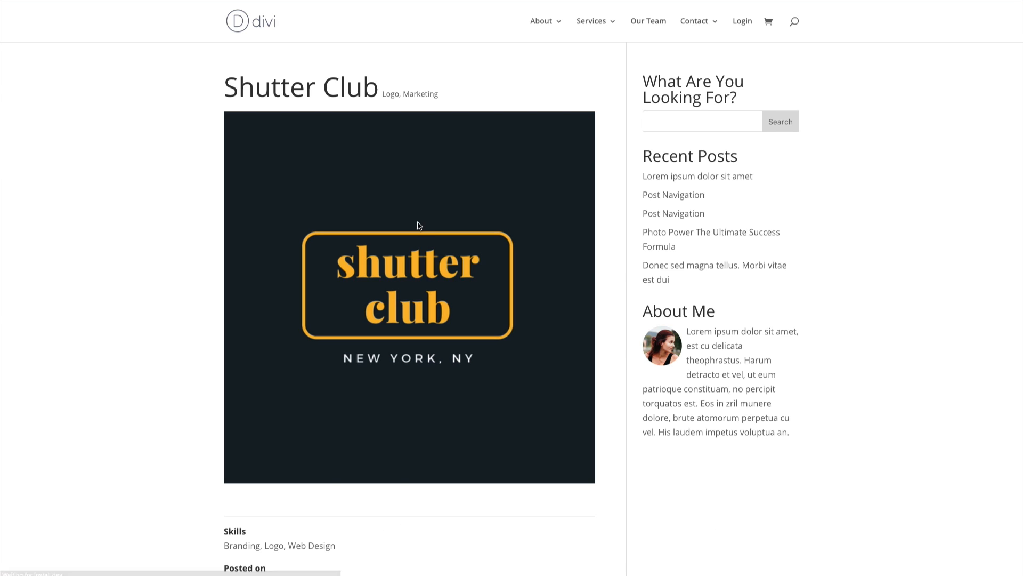
{"action": "scroll", "coordinate": [576, 241], "scroll_direction": "down", "scroll_amount": 6}
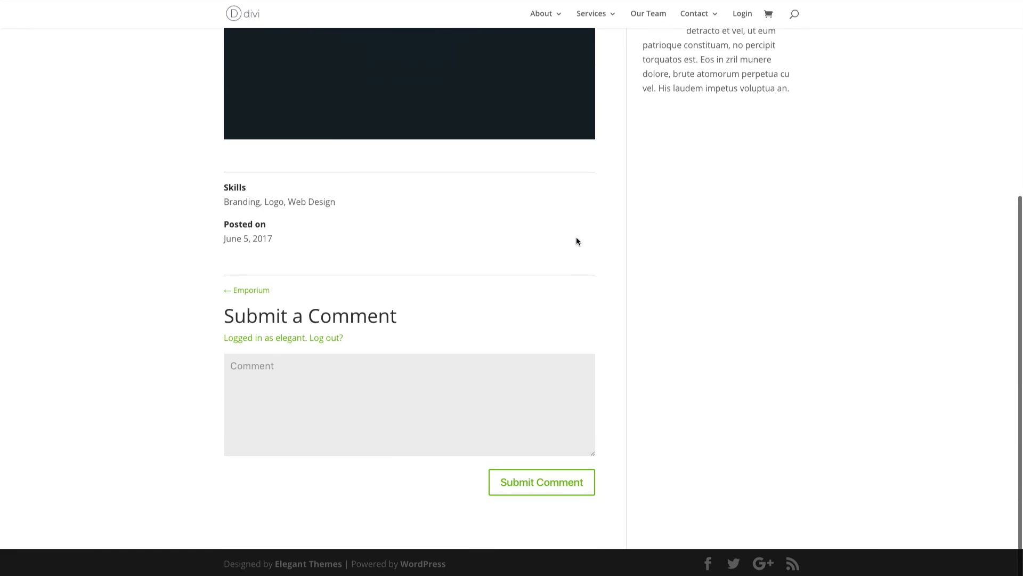